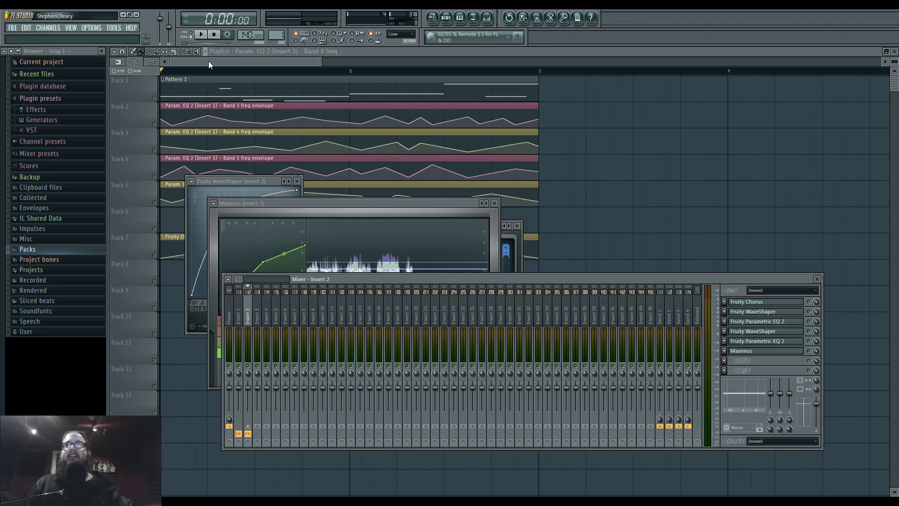
# Turn off the effect slots on mixer tracks Insert 1 and Insert 2
pyautogui.click(244, 316)
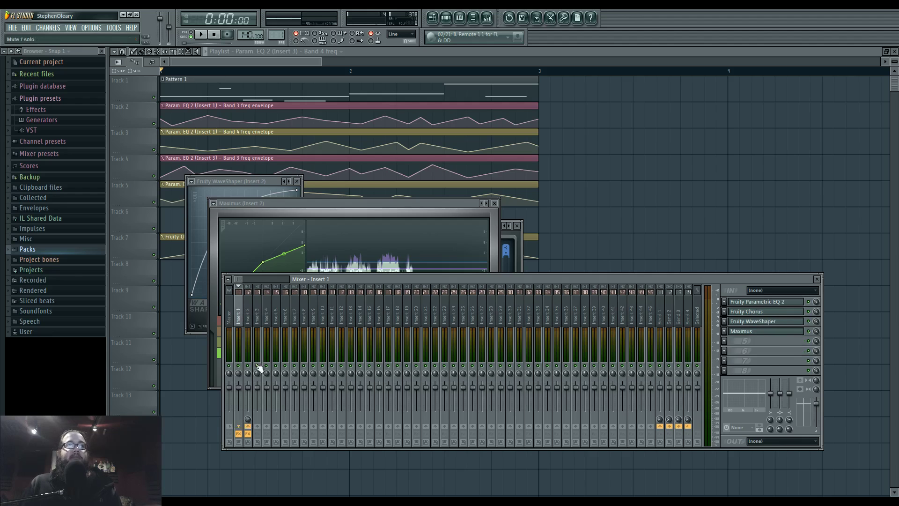
pyautogui.click(239, 434)
pyautogui.click(248, 434)
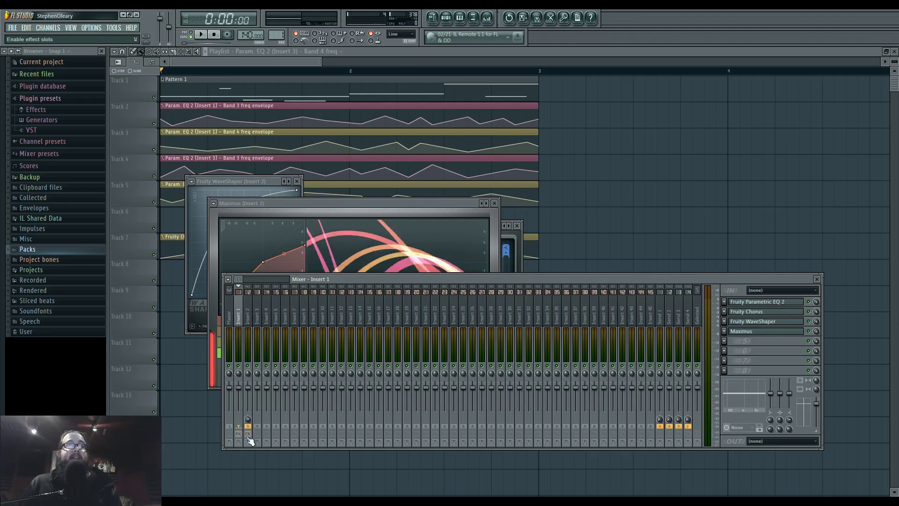
# Bring up Pattern 1's step sequencer and show its unsorted channels
pyautogui.click(445, 17)
pyautogui.click(416, 286)
pyautogui.click(421, 317)
pyautogui.click(420, 287)
pyautogui.click(418, 327)
pyautogui.click(427, 223)
pyautogui.click(446, 18)
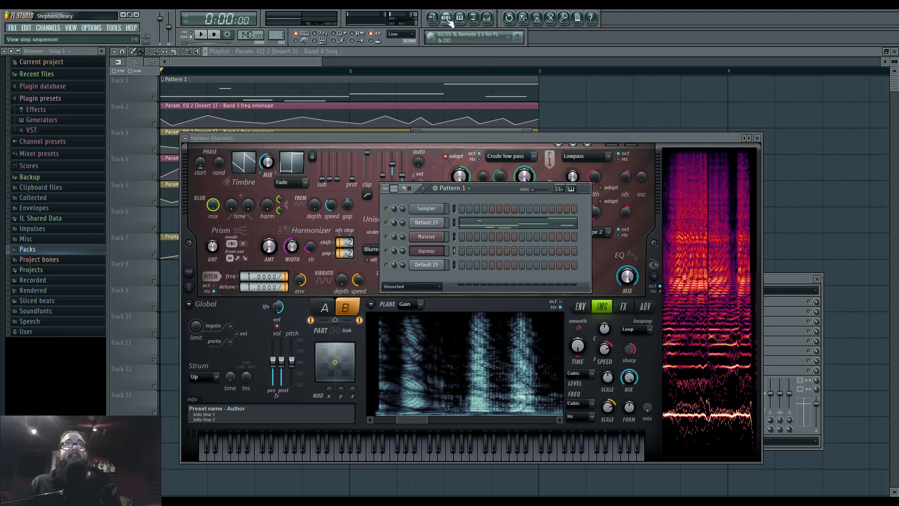
# Replace the Harmor channel with Fruity DrumSynth Live and briefly start and stop playback
pyautogui.rightClick(437, 253)
pyautogui.moveTo(461, 347)
pyautogui.click(524, 274)
pyautogui.press('space')
pyautogui.press('space')
# Delete the DrumSynth channel and the Default 25 channel below it from the step sequencer
pyautogui.rightClick(436, 248)
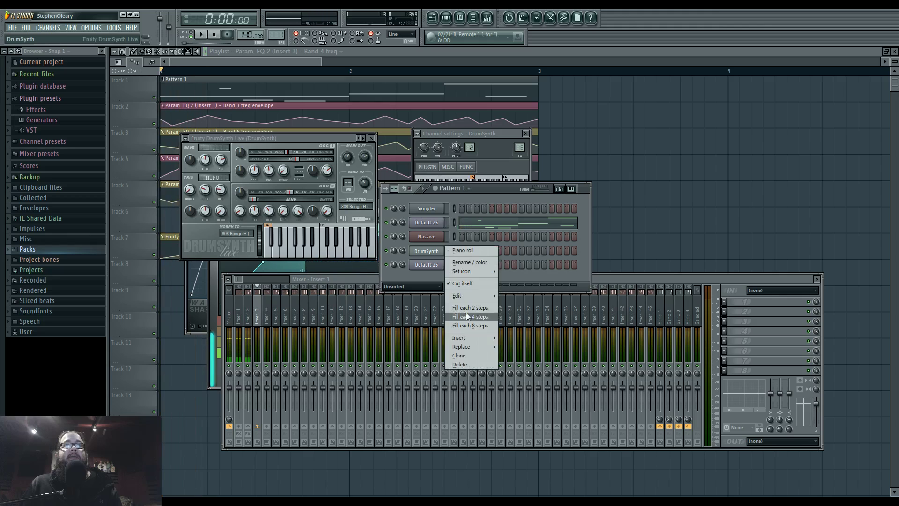
pyautogui.click(464, 361)
pyautogui.click(497, 280)
pyautogui.rightClick(431, 255)
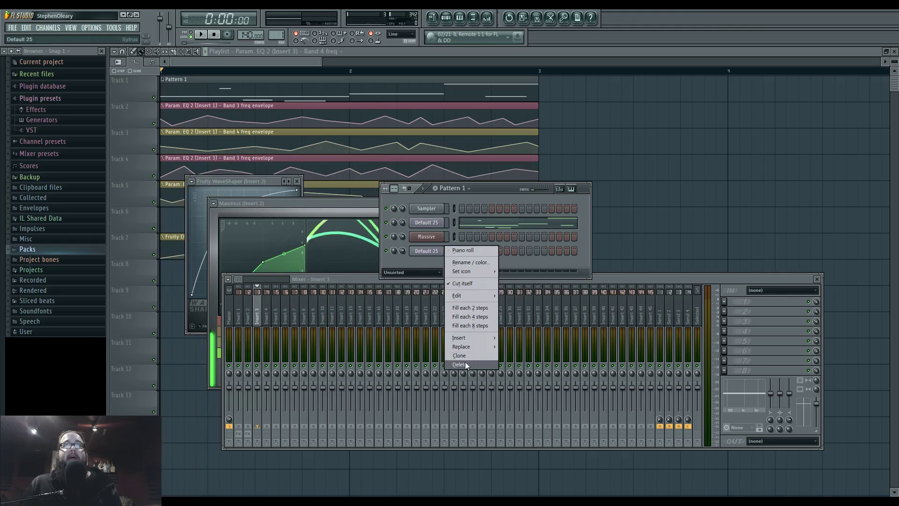
pyautogui.click(460, 364)
pyautogui.click(496, 280)
# Delete the Massive and Sampler channels, keeping only the Default 25 channel that holds the notes
pyautogui.rightClick(423, 238)
pyautogui.click(461, 351)
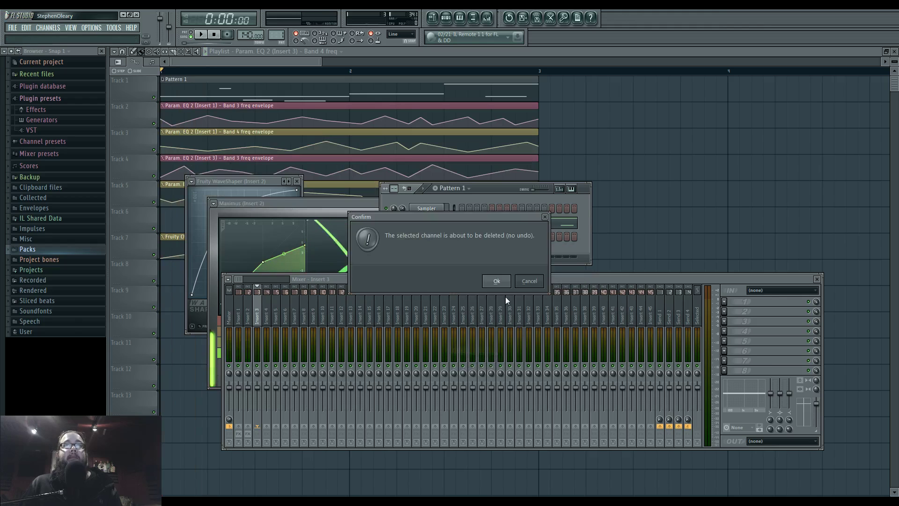
pyautogui.click(497, 280)
pyautogui.rightClick(426, 208)
pyautogui.click(461, 331)
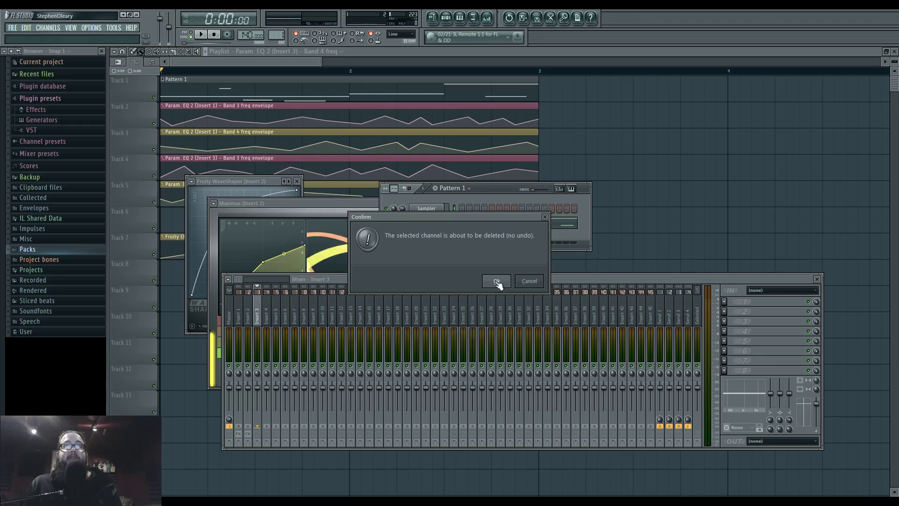
pyautogui.click(498, 280)
# Move the step sequencer window over the empty playlist area, clear of the Maximus window
pyautogui.moveTo(495, 190); pyautogui.dragTo(679, 193)
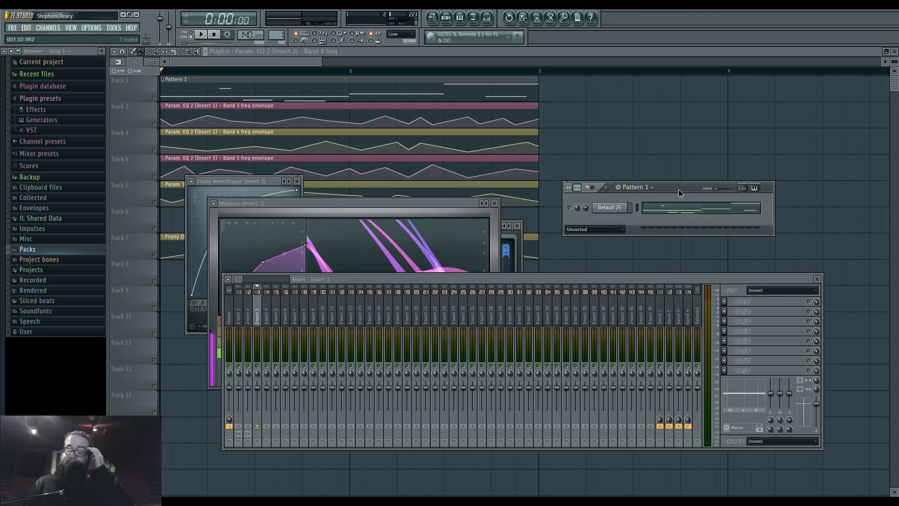
pyautogui.moveTo(679, 189); pyautogui.dragTo(678, 189)
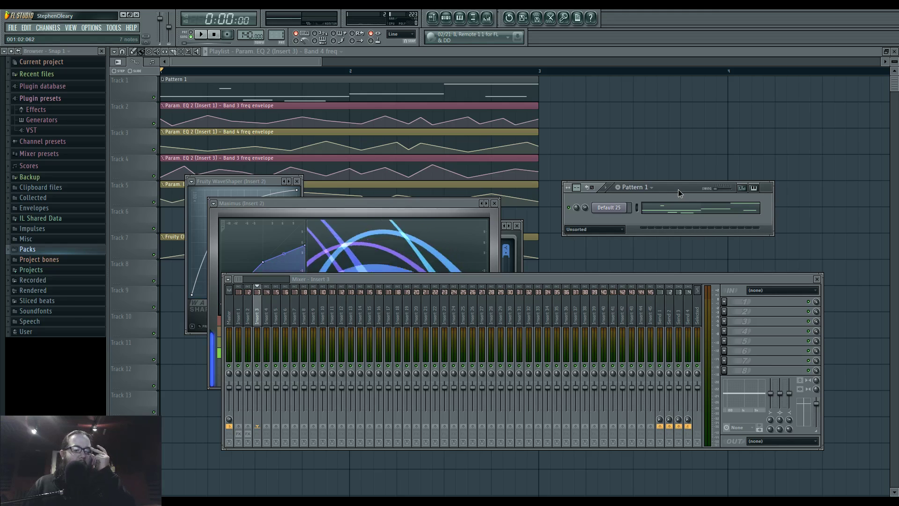
pyautogui.moveTo(678, 190); pyautogui.dragTo(679, 190)
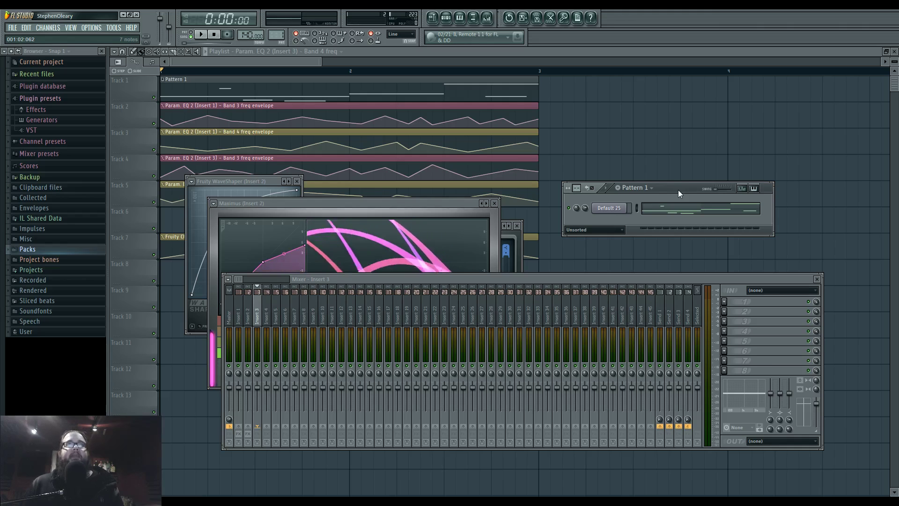
# Open the Default 25 channel's Sytrus synth, compare the oscillators of operators 1 and 2, and play a test note
pyautogui.click(609, 209)
pyautogui.moveTo(452, 265)
pyautogui.mouseDown()
pyautogui.moveTo(474, 266)
pyautogui.moveTo(463, 262)
pyautogui.mouseUp()
pyautogui.click(504, 317)
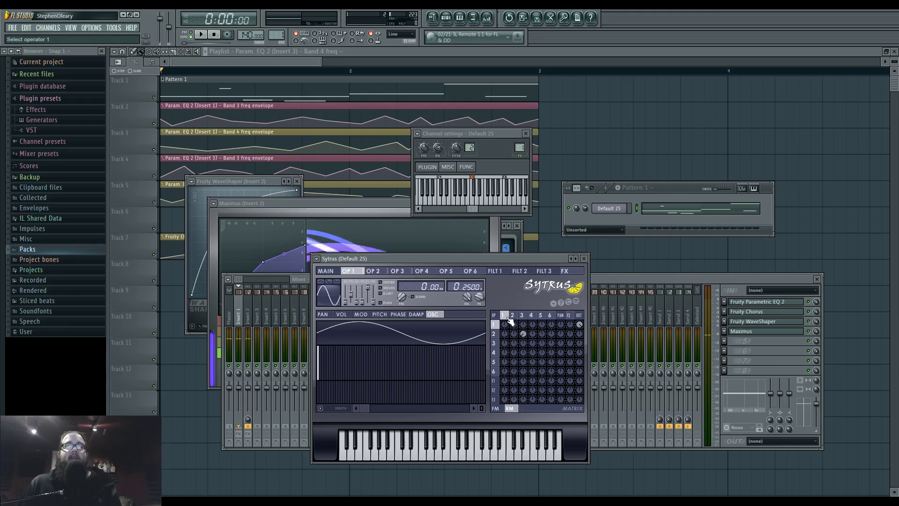
pyautogui.click(513, 316)
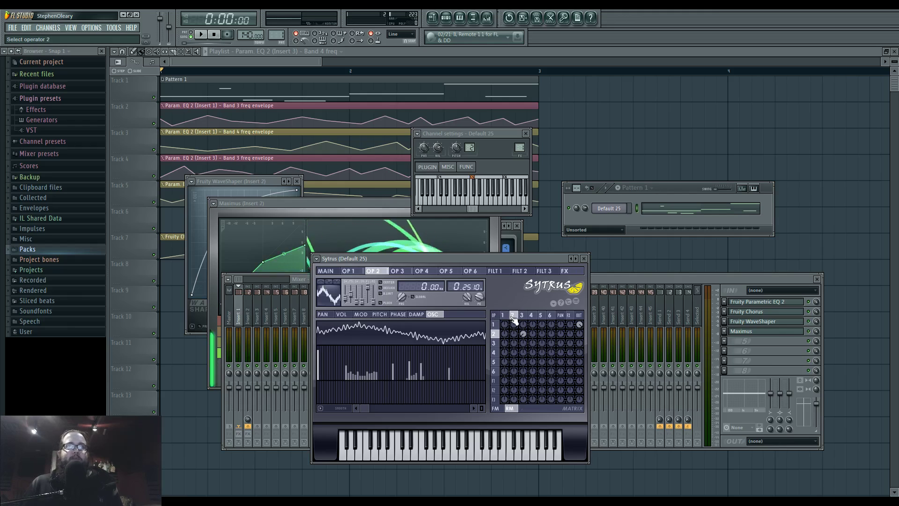
pyautogui.click(503, 315)
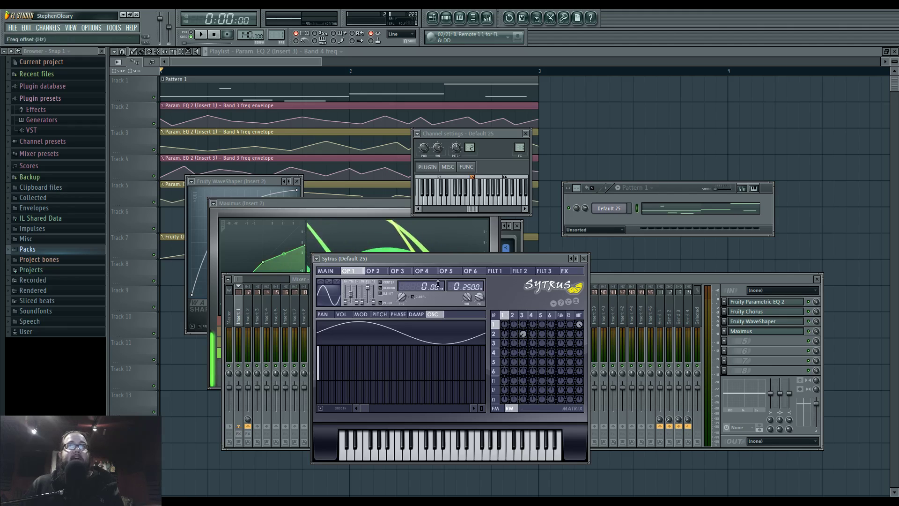
pyautogui.moveTo(513, 315)
pyautogui.mouseDown()
pyautogui.moveTo(541, 315)
pyautogui.moveTo(505, 316)
pyautogui.mouseUp()
pyautogui.press('c')
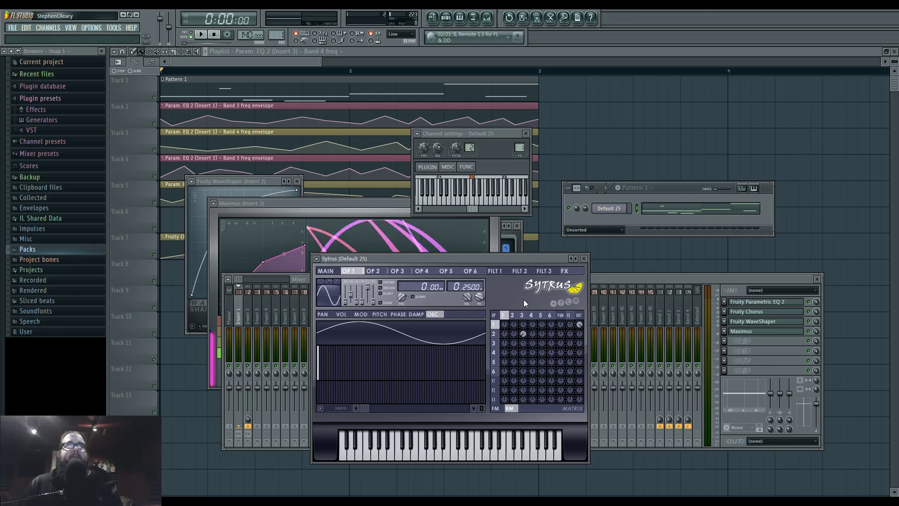
# Examine the modulation matrix in FM and RM mode, view operator 3's oscillator, and play a test note
pyautogui.click(512, 315)
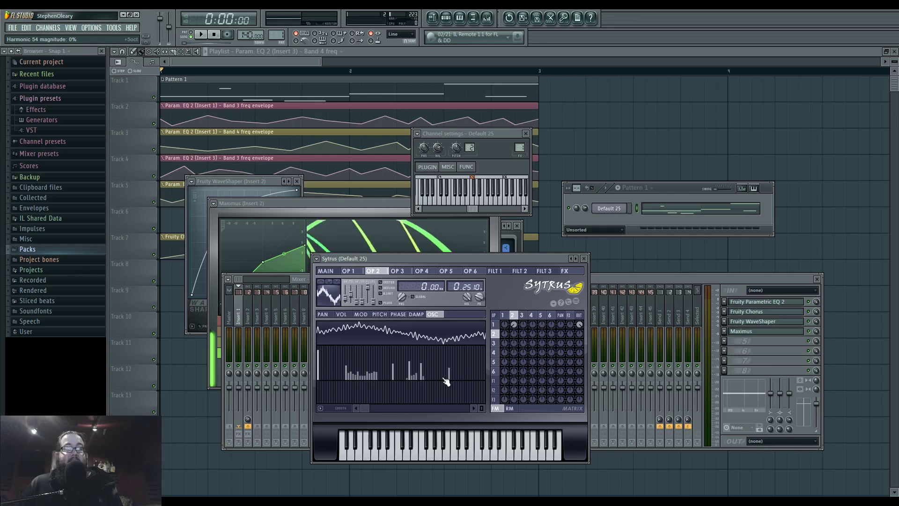
pyautogui.click(509, 408)
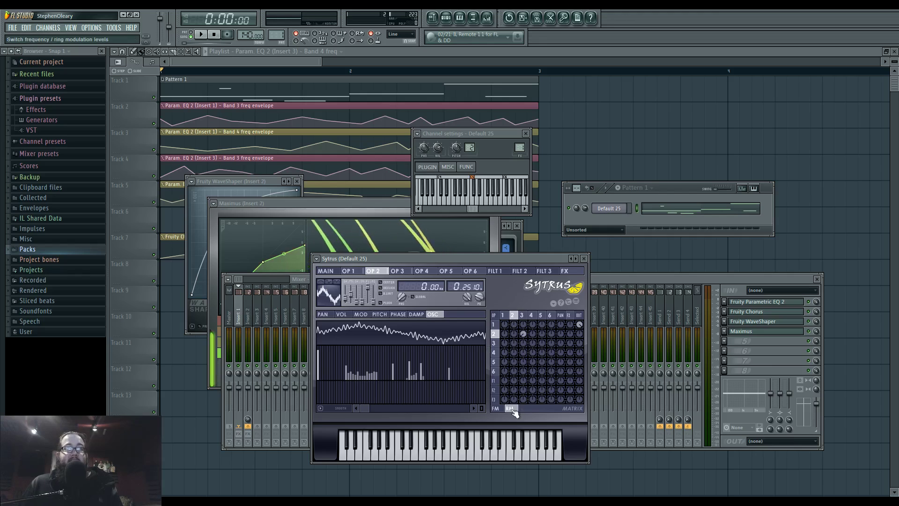
pyautogui.click(523, 316)
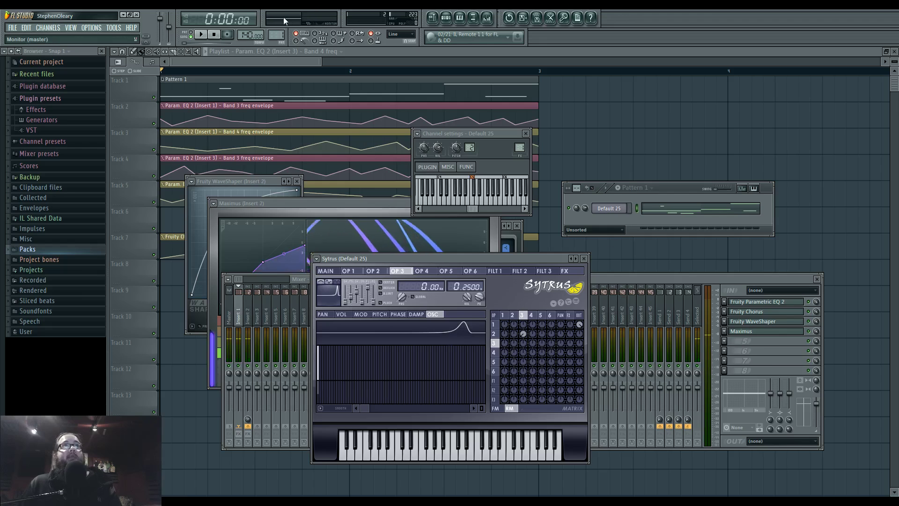
pyautogui.press('c')
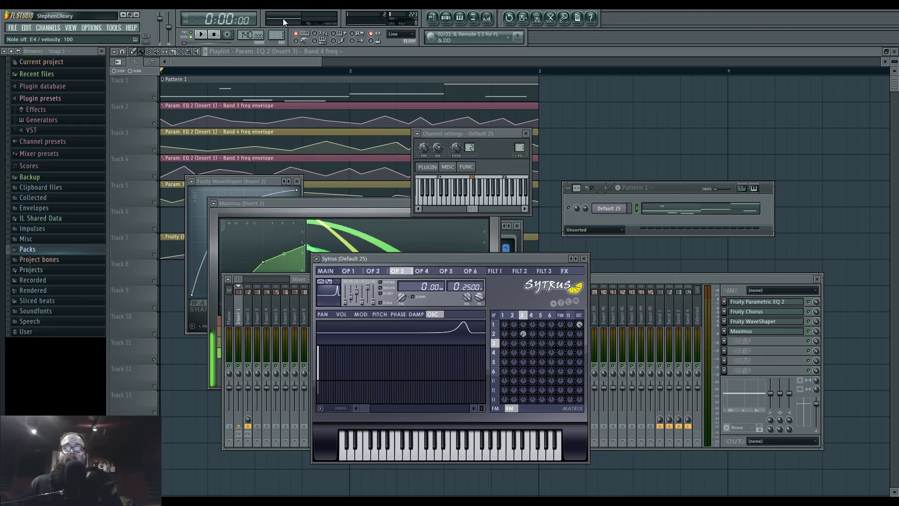
# Return to operator 2 and audition the ring-modulated sound with several test notes
pyautogui.click(514, 315)
pyautogui.press('c')
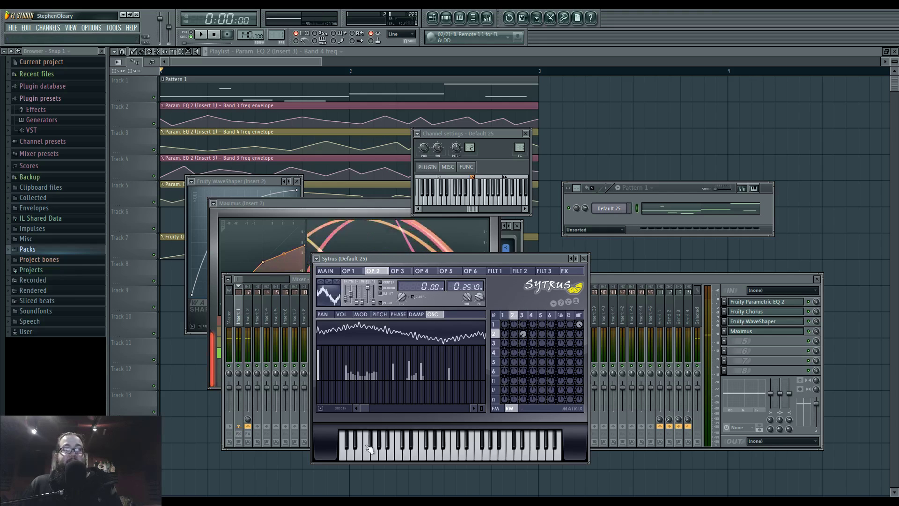
pyautogui.click(347, 461)
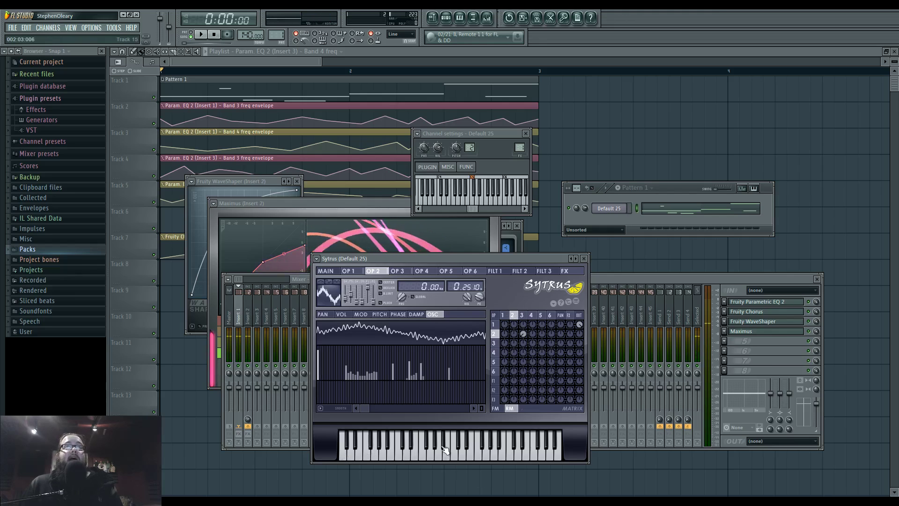
pyautogui.press('c')
pyautogui.click(365, 459)
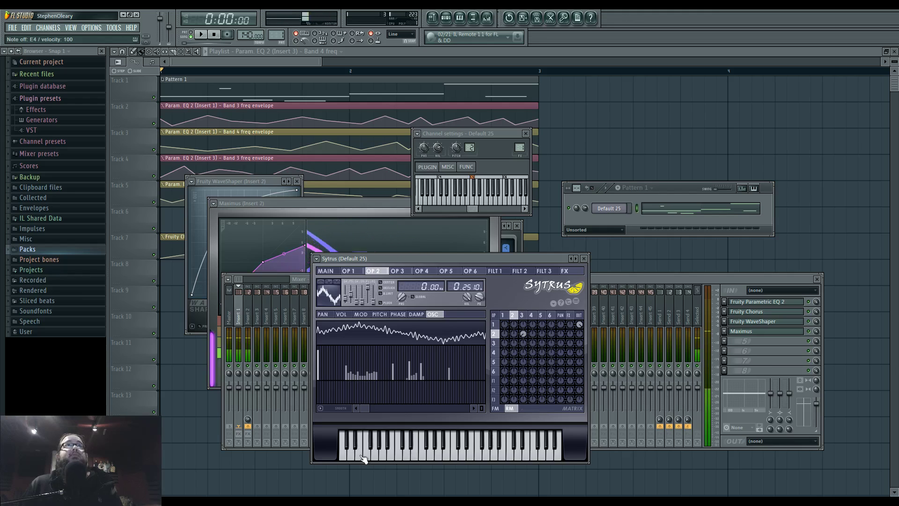
# Compare the frequency ratios of operators 1, 2 and 3
pyautogui.click(504, 315)
pyautogui.click(511, 316)
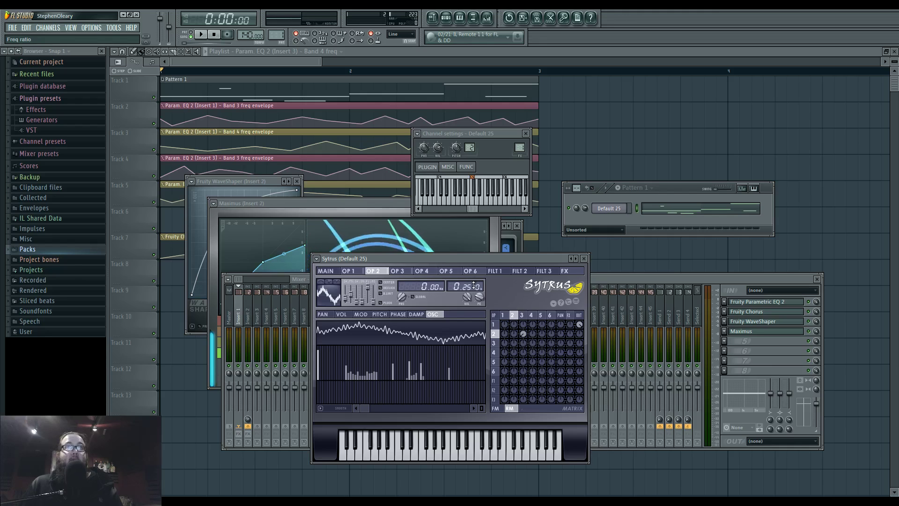
pyautogui.click(522, 315)
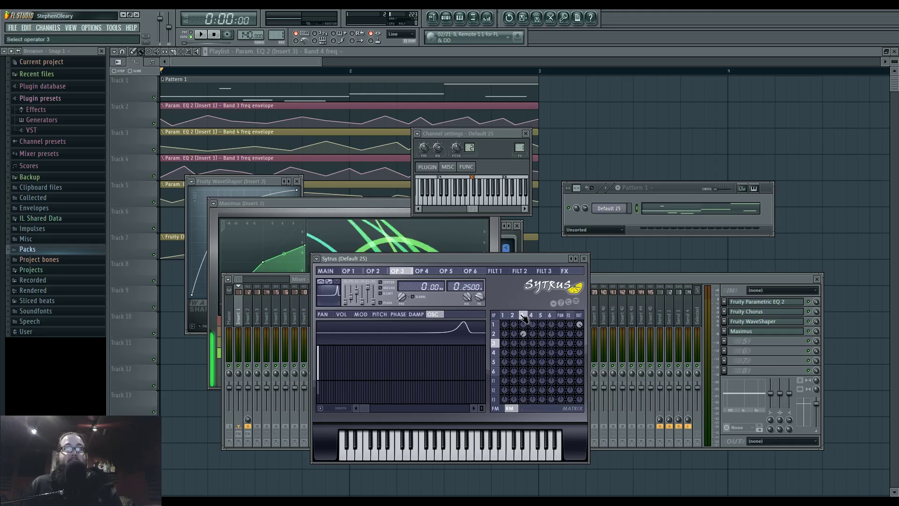
# Audition operator 2 with its frequency ratio at 0.2500, and restore the ratio to 0.2510
pyautogui.click(512, 314)
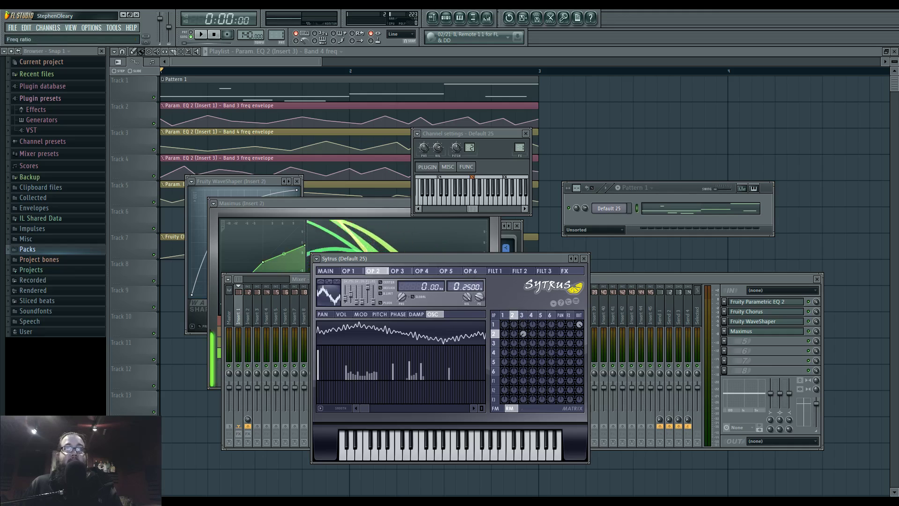
pyautogui.press('c')
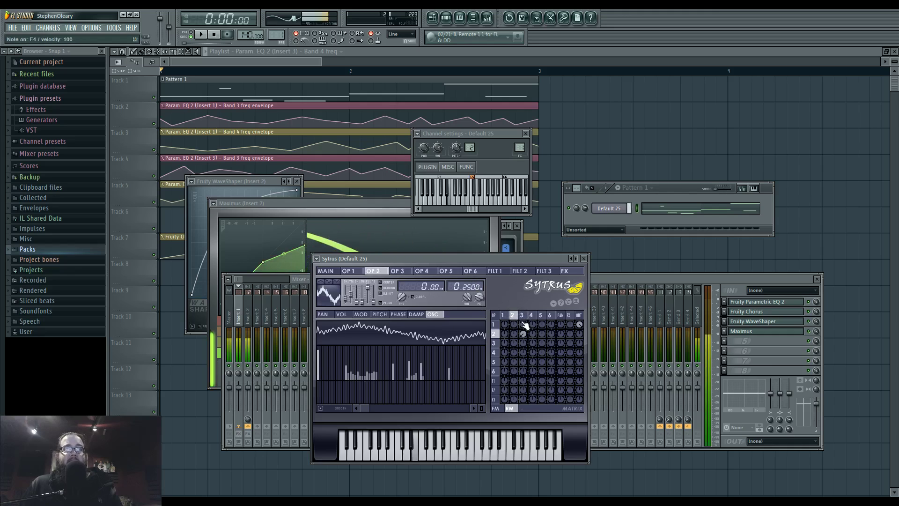
pyautogui.click(368, 453)
pyautogui.press('c')
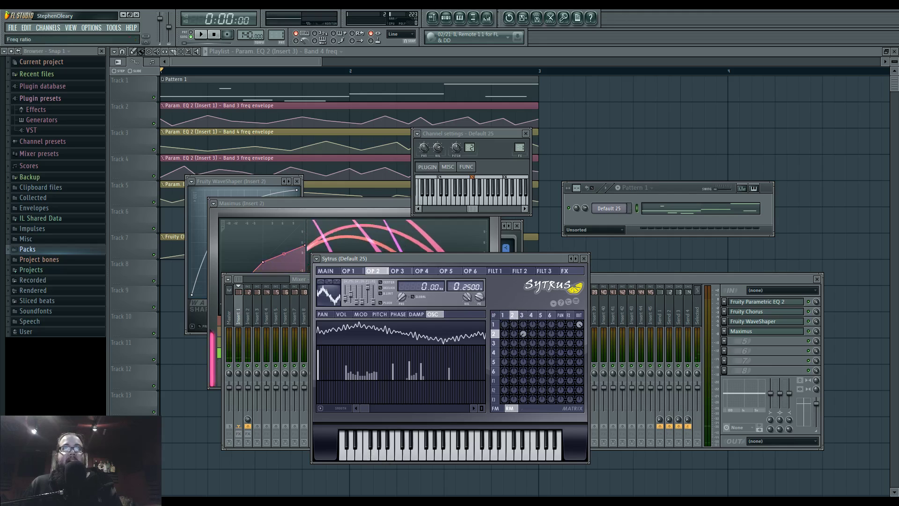
pyautogui.press('c')
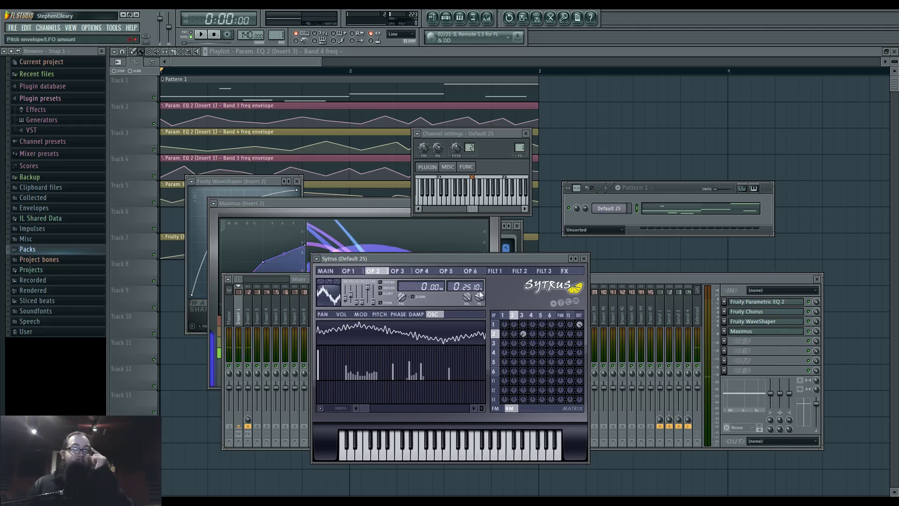
# Audition operator 3's two waveform variants with test notes and set its shape to Even
pyautogui.click(523, 316)
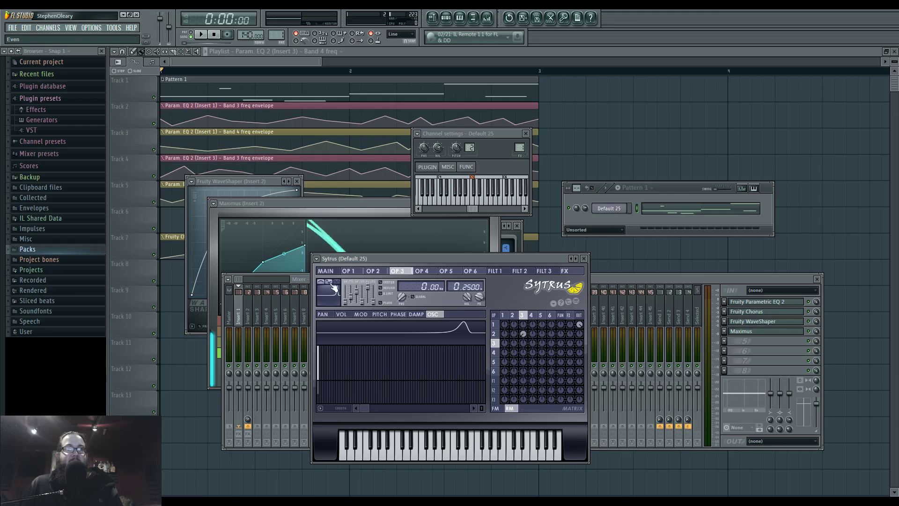
pyautogui.moveTo(323, 284); pyautogui.dragTo(325, 284)
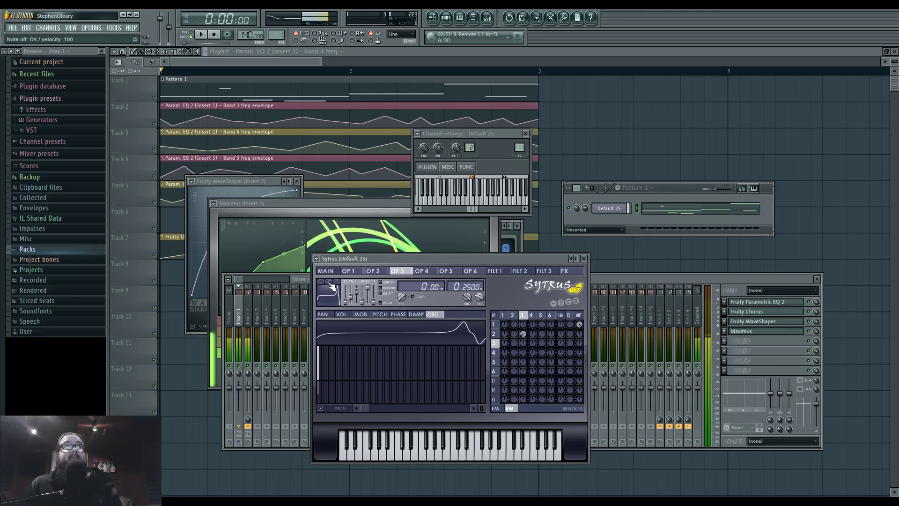
pyautogui.click(330, 282)
pyautogui.click(323, 283)
pyautogui.press('c')
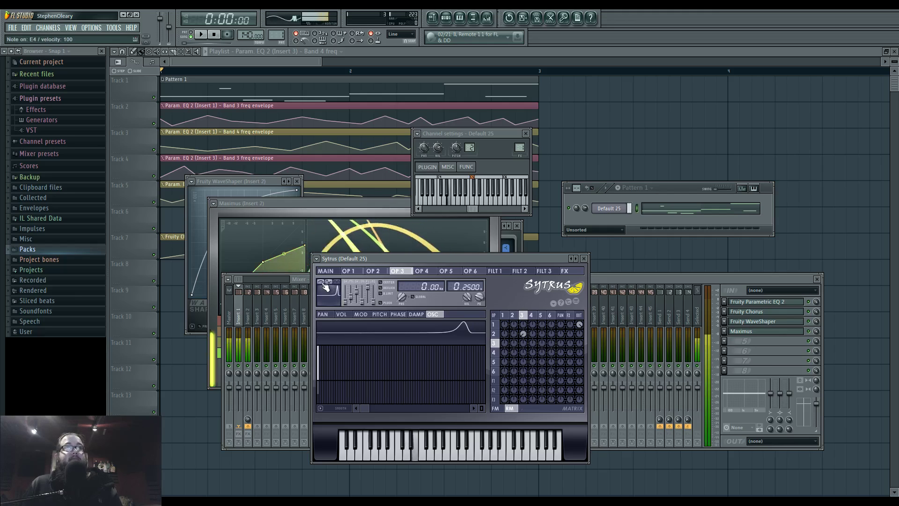
pyautogui.click(330, 283)
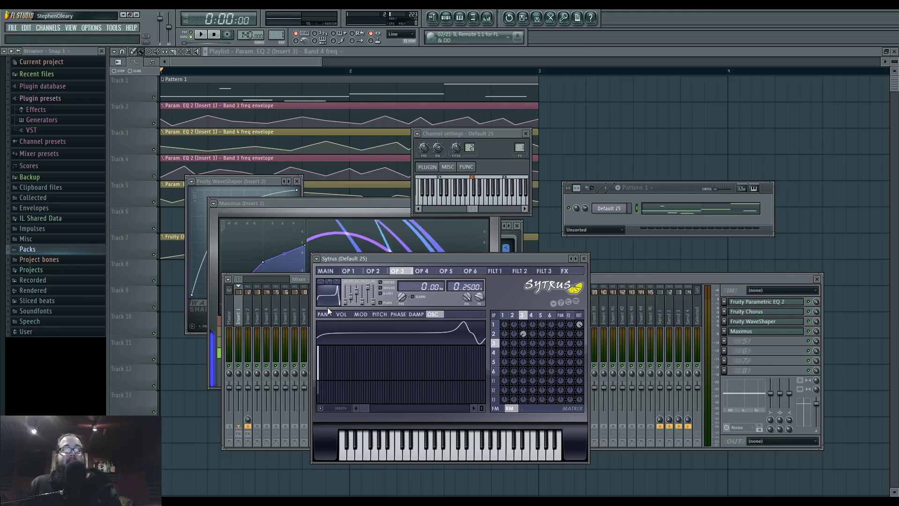
# Review operator 2 and change operator 1's oscillator waveform to a triangle
pyautogui.click(518, 314)
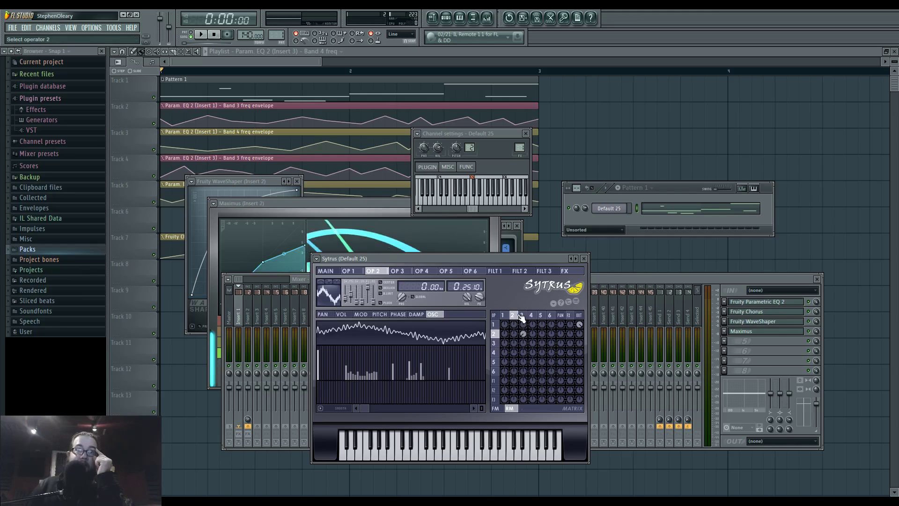
pyautogui.click(504, 315)
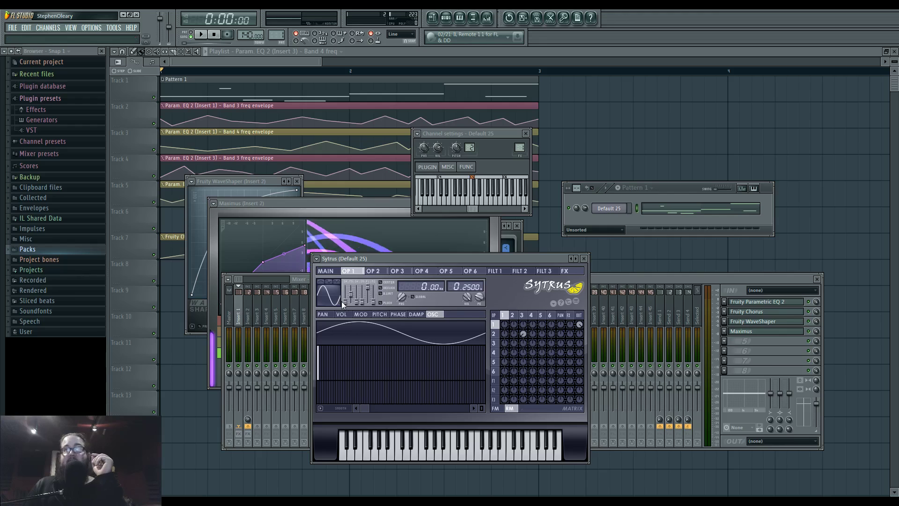
pyautogui.moveTo(345, 302); pyautogui.dragTo(346, 298)
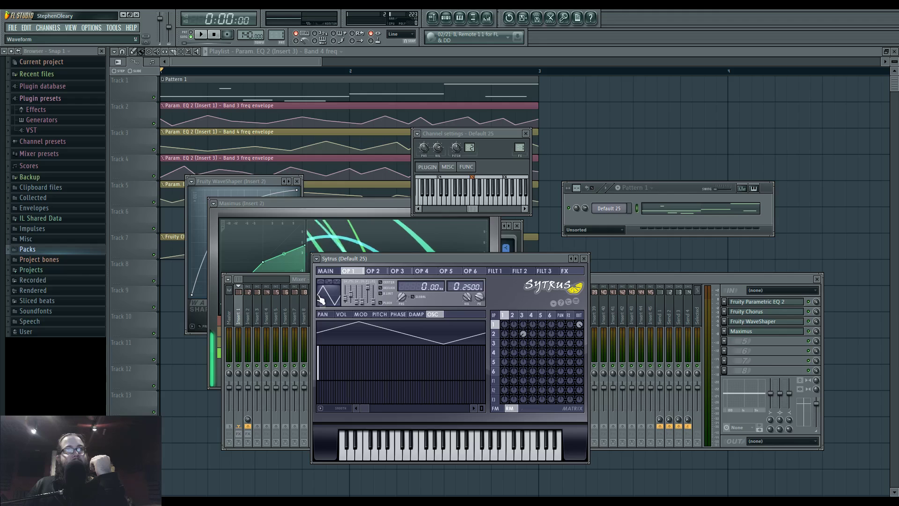
pyautogui.moveTo(325, 293); pyautogui.dragTo(321, 300)
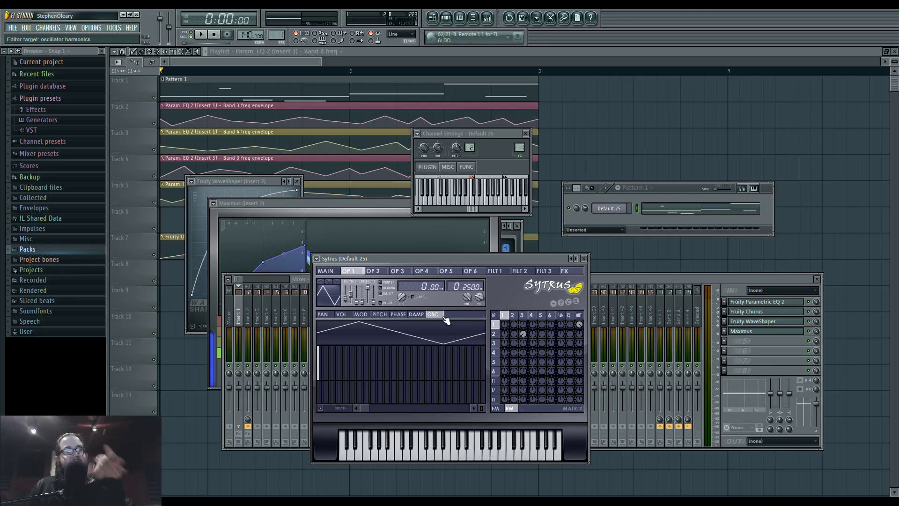
# Select operator 3 and toggle its oscillator waveform variants to compare them, leaving the Half shape enabled
pyautogui.click(523, 315)
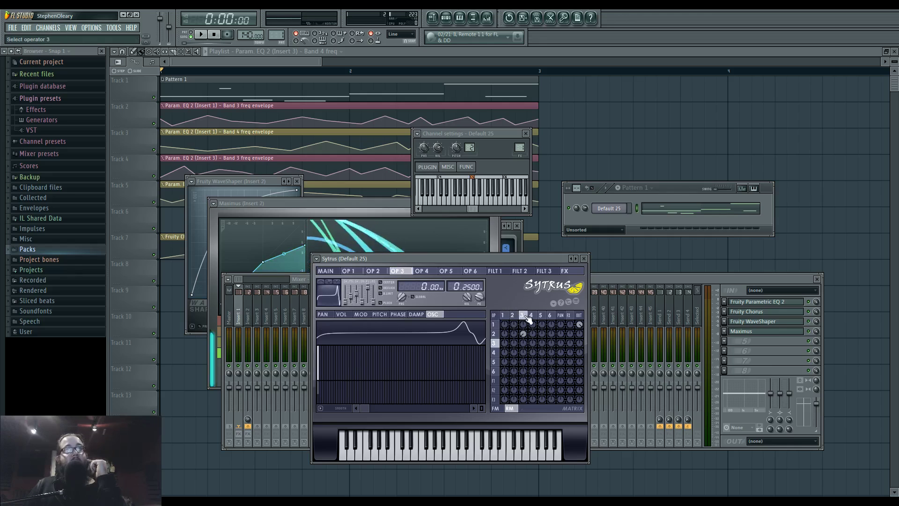
pyautogui.moveTo(477, 259); pyautogui.dragTo(490, 274)
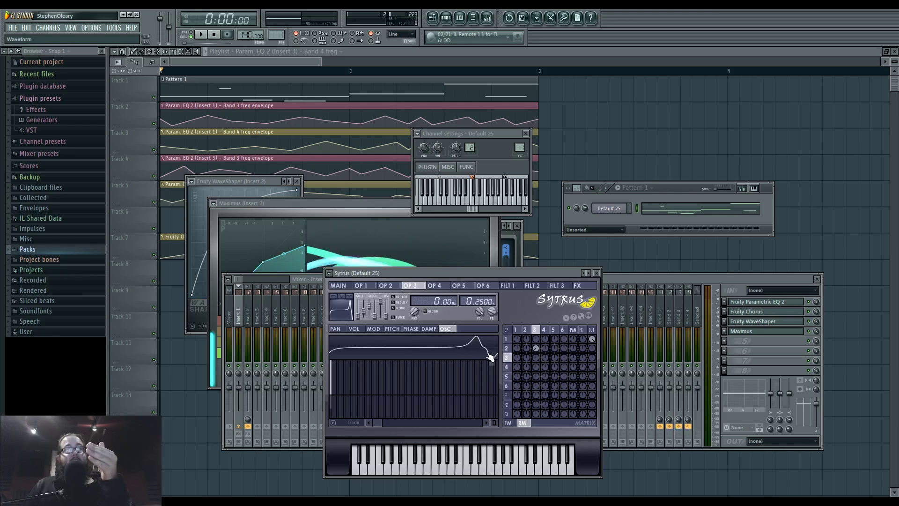
pyautogui.click(343, 299)
pyautogui.click(334, 299)
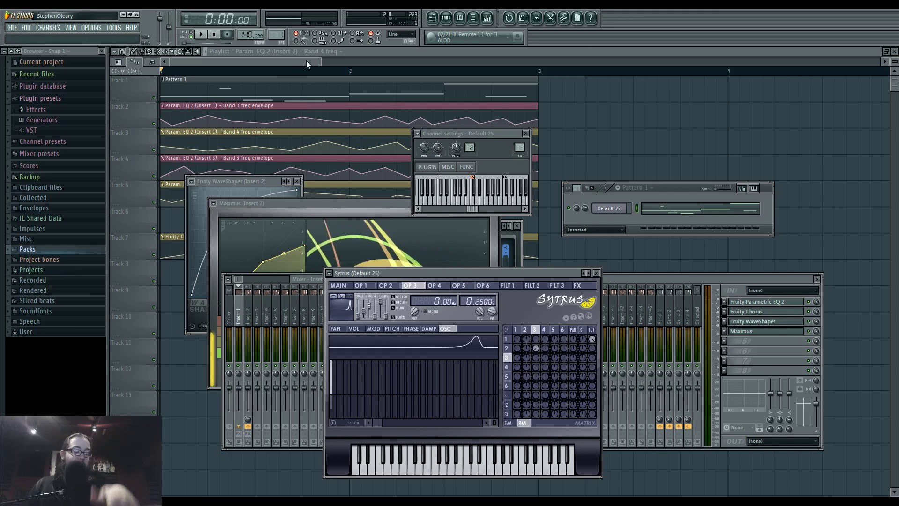
pyautogui.click(337, 299)
pyautogui.click(335, 298)
pyautogui.click(335, 298)
pyautogui.click(336, 298)
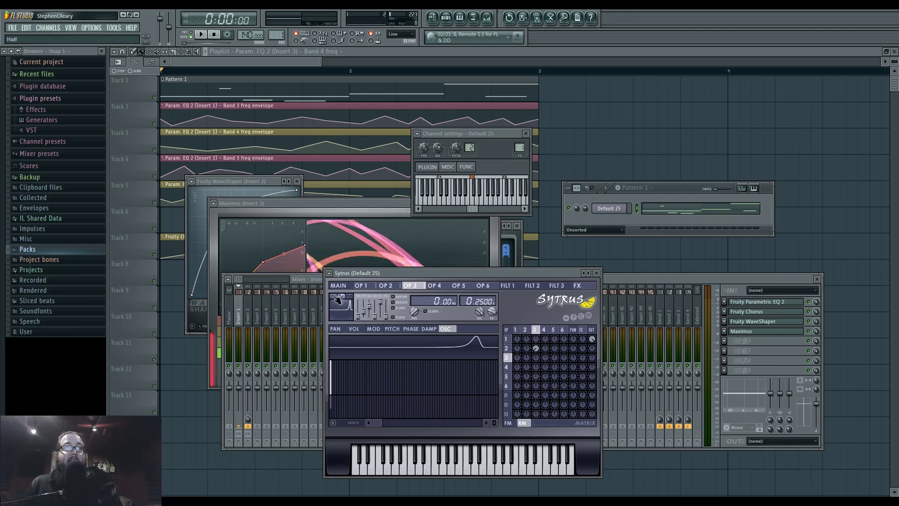
# Reset operator 3's wave-shaping sliders, compare its variants on the plain sine wave, and skew the waveform again with the Half shape on
pyautogui.keyDown('alt'); pyautogui.click(363, 313); pyautogui.keyUp('alt')
pyautogui.keyDown('alt'); pyautogui.click(369, 310); pyautogui.keyUp('alt')
pyautogui.click(335, 297)
pyautogui.click(342, 297)
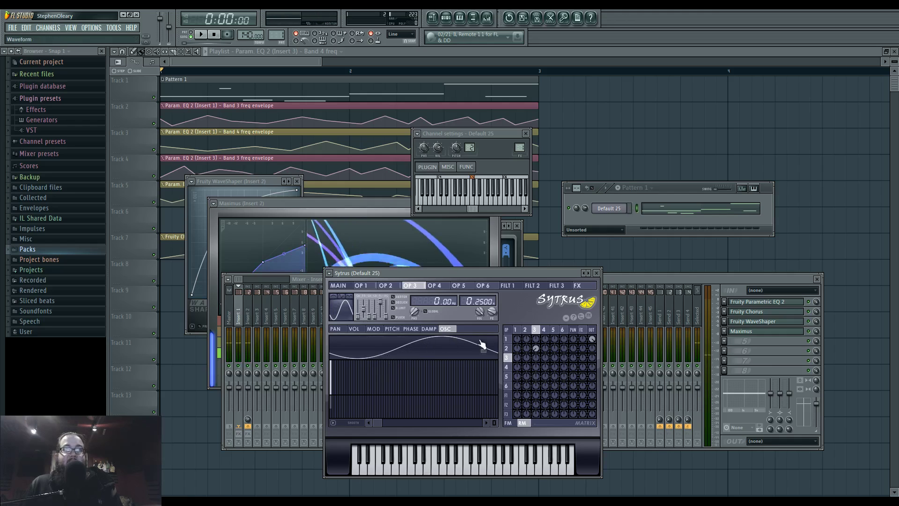
pyautogui.click(334, 296)
pyautogui.click(341, 296)
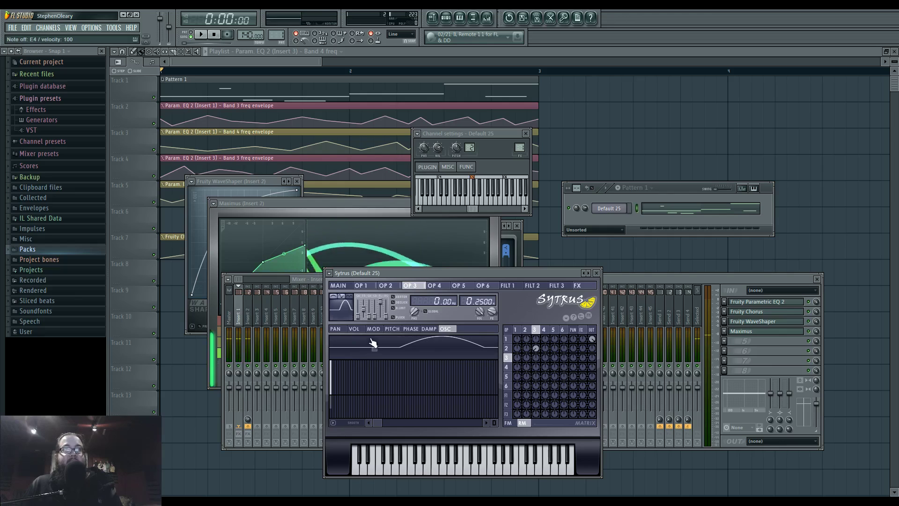
pyautogui.moveTo(364, 308); pyautogui.dragTo(369, 308)
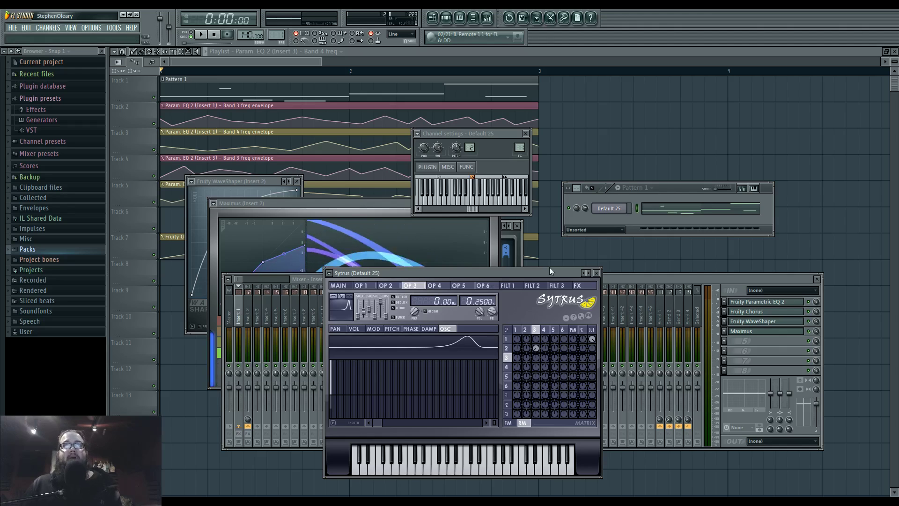
# Open the Fruity Parametric EQ 2 in Insert 1's first effect slot and replay the loop to watch bands 3 and 4 sweep
pyautogui.click(248, 435)
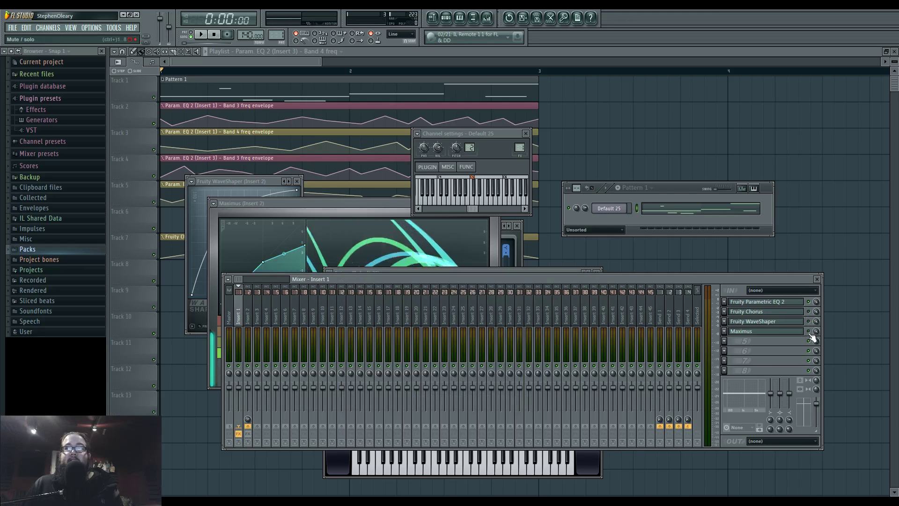
pyautogui.click(773, 304)
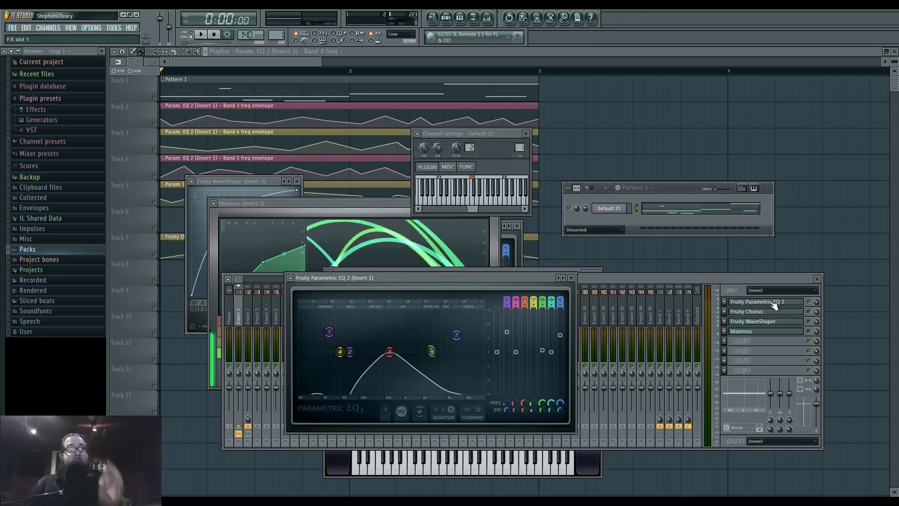
pyautogui.press('space')
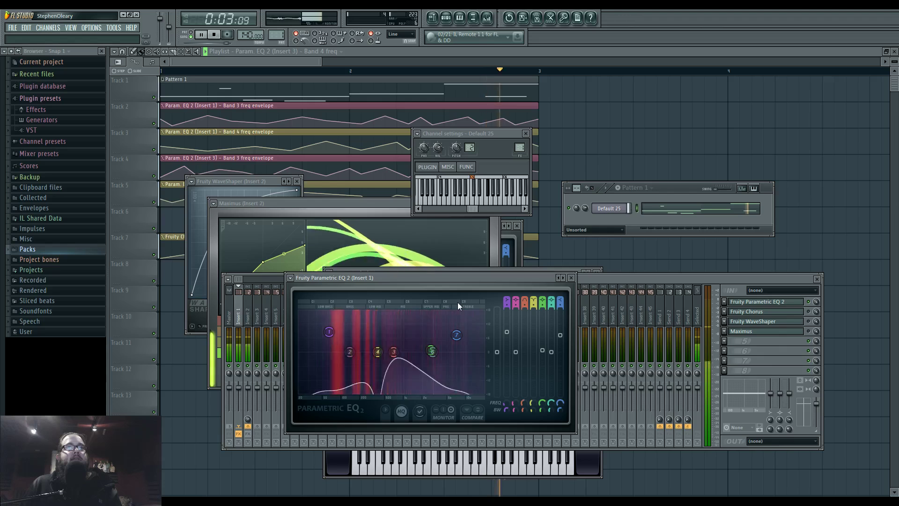
pyautogui.press('space')
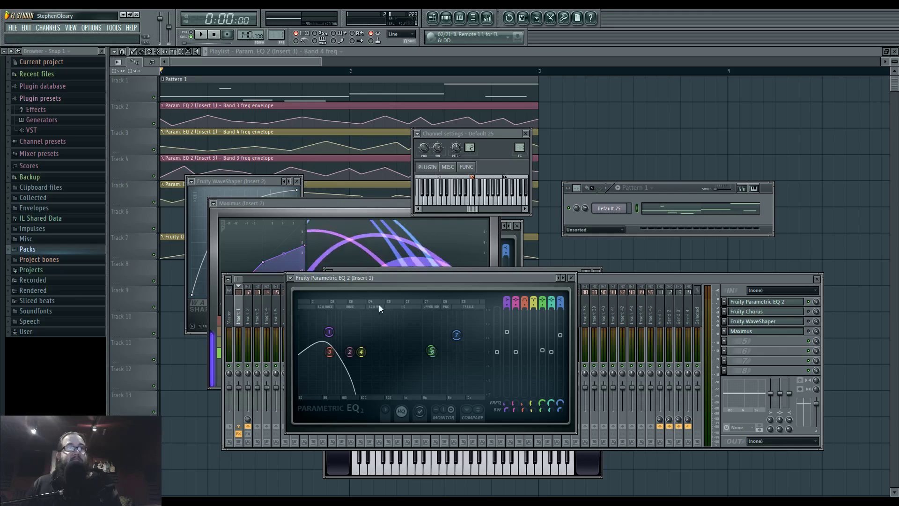
pyautogui.moveTo(400, 280); pyautogui.dragTo(428, 263)
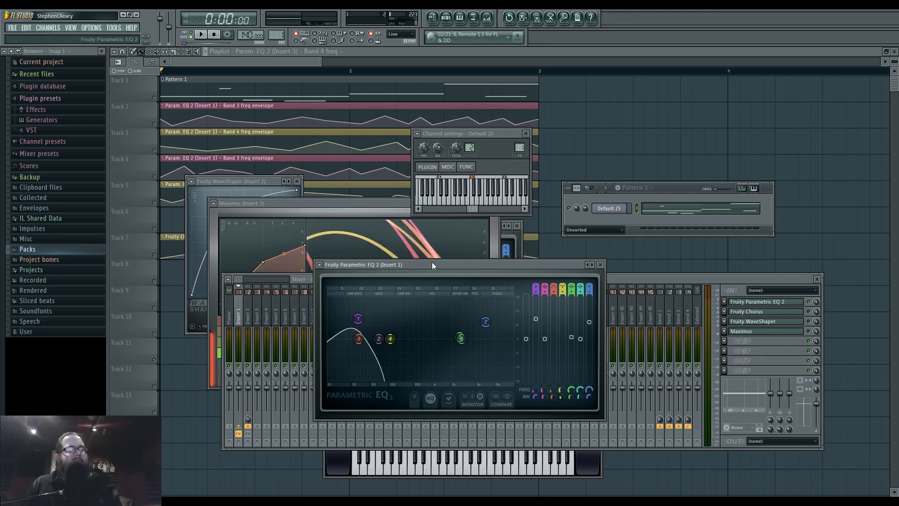
pyautogui.press('space')
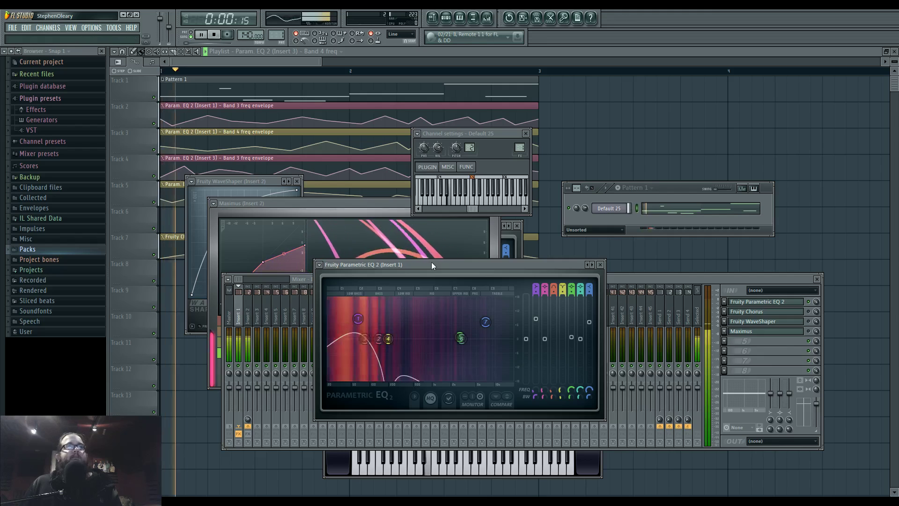
pyautogui.press('space')
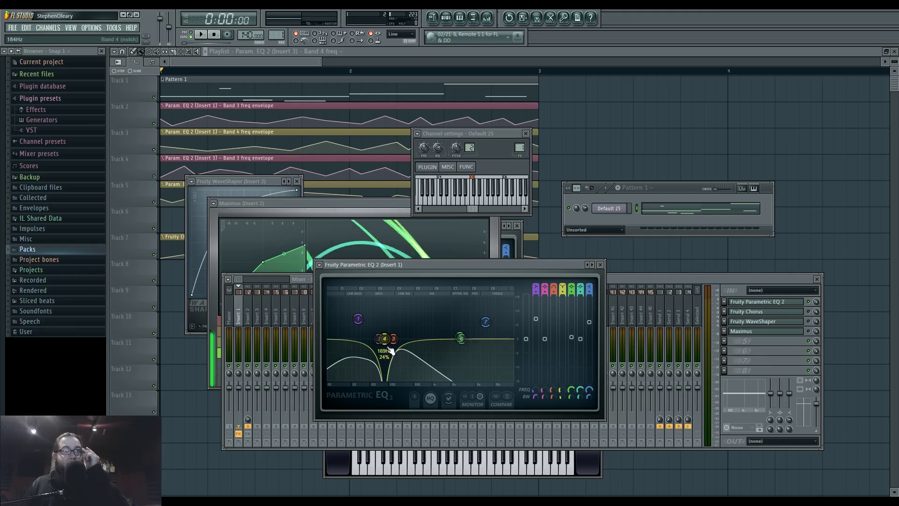
pyautogui.press('space')
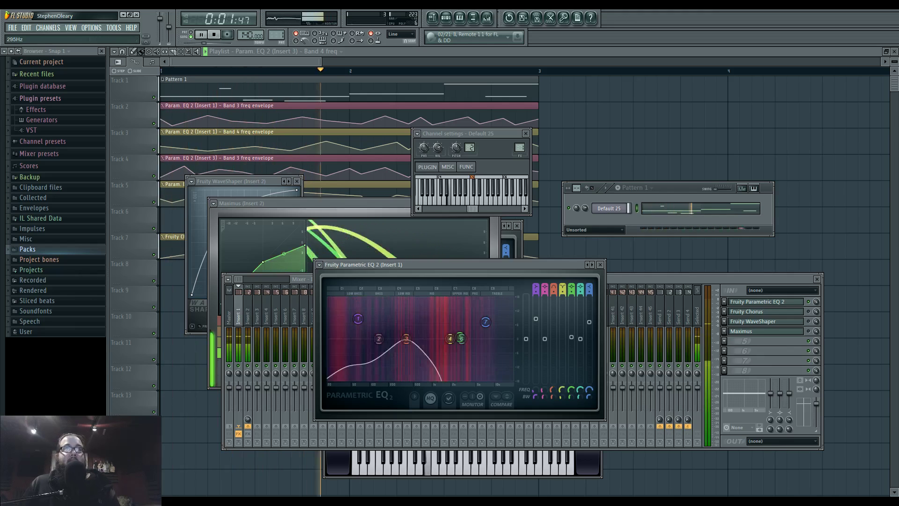
pyautogui.press('space')
# Open Fruity Chorus on Insert 1, play the loop through it, and examine its delay and LFO 1 frequency settings
pyautogui.click(805, 316)
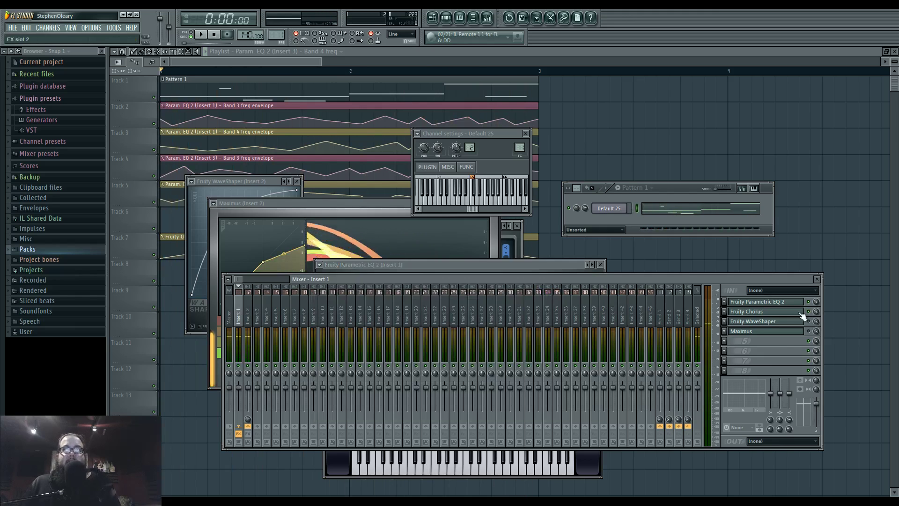
pyautogui.click(805, 316)
pyautogui.press('space')
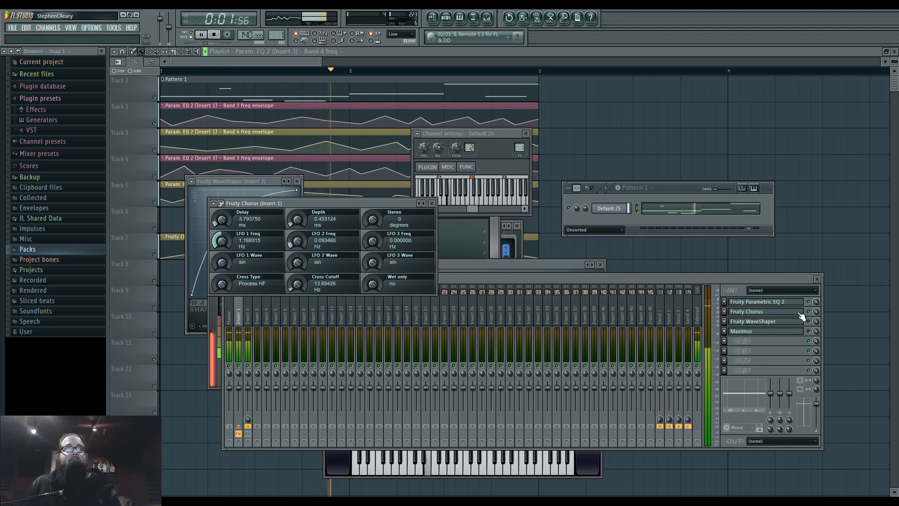
pyautogui.press('space')
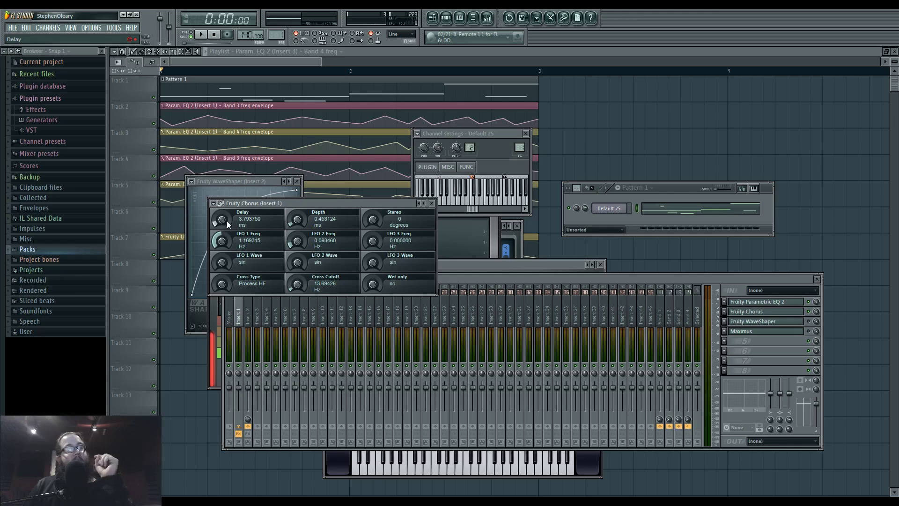
pyautogui.moveTo(229, 247); pyautogui.dragTo(229, 252)
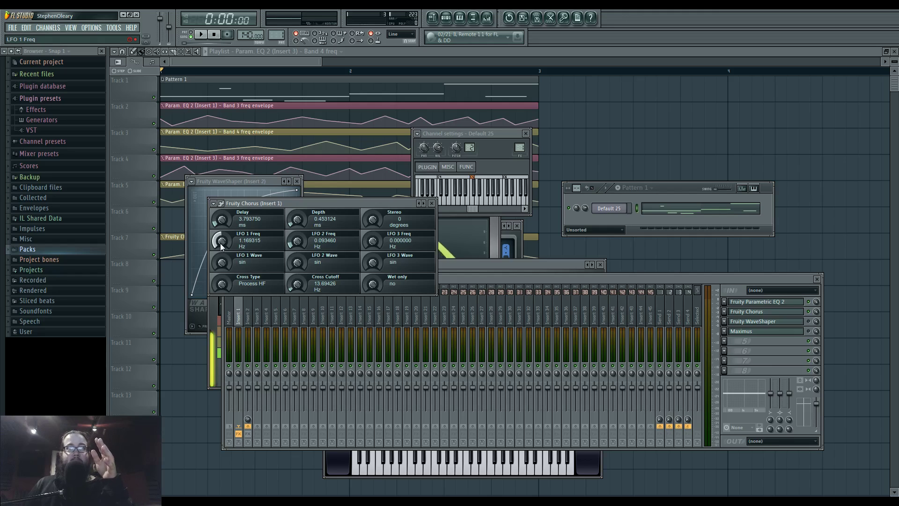
pyautogui.moveTo(322, 203); pyautogui.dragTo(327, 208)
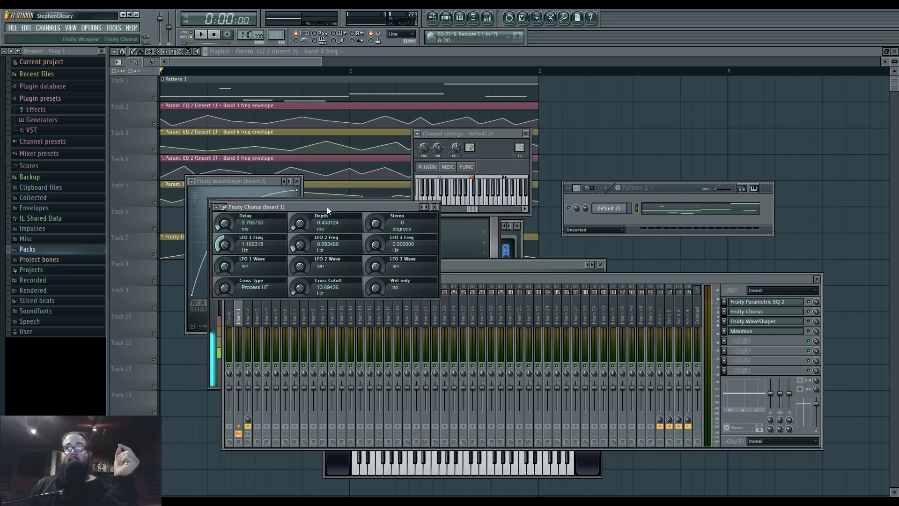
# Free up Insert 1's third effect slot by moving Fruity WaveShaper down, and load a new Fruity Parametric EQ 2 there
pyautogui.click(757, 340)
pyautogui.scroll(2, 757, 339)
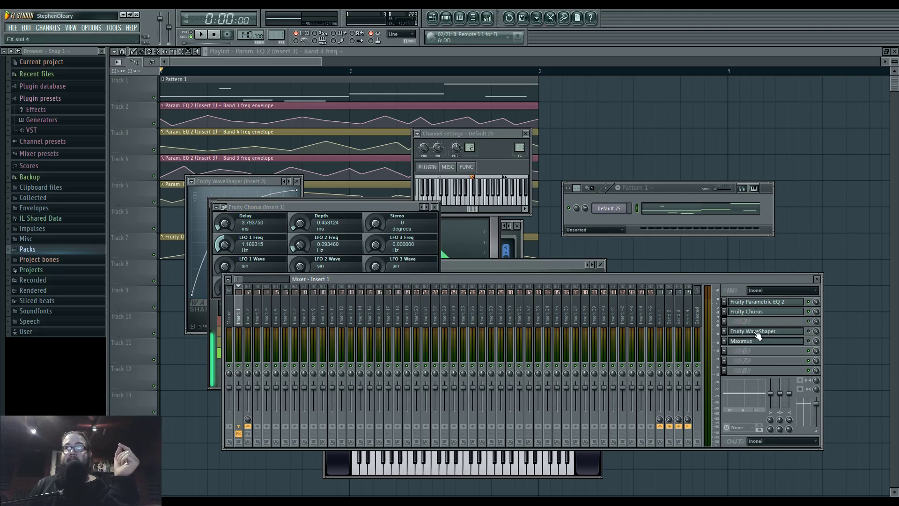
pyautogui.click(725, 322)
pyautogui.click(788, 351)
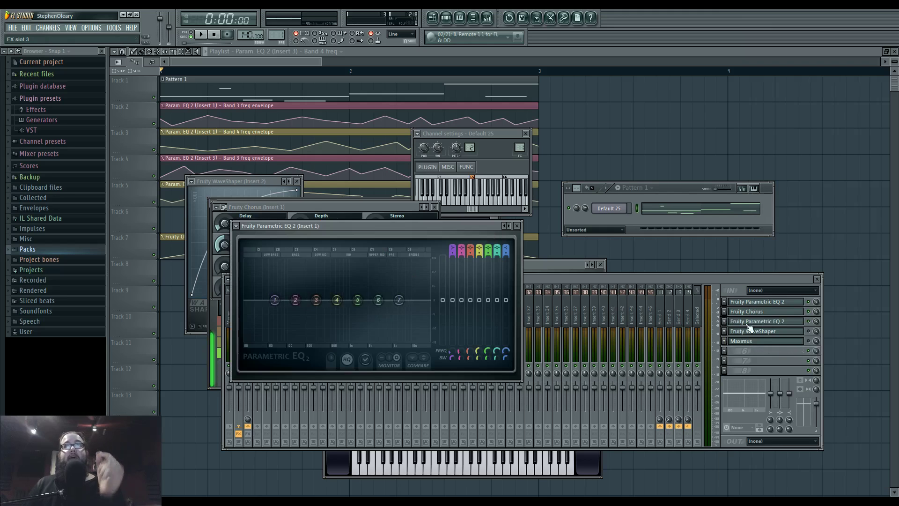
# Play the loop with Fruity Chorus and the first EQ bypassed, and examine the spectrum in the new Fruity Parametric EQ 2
pyautogui.click(809, 312)
pyautogui.click(778, 323)
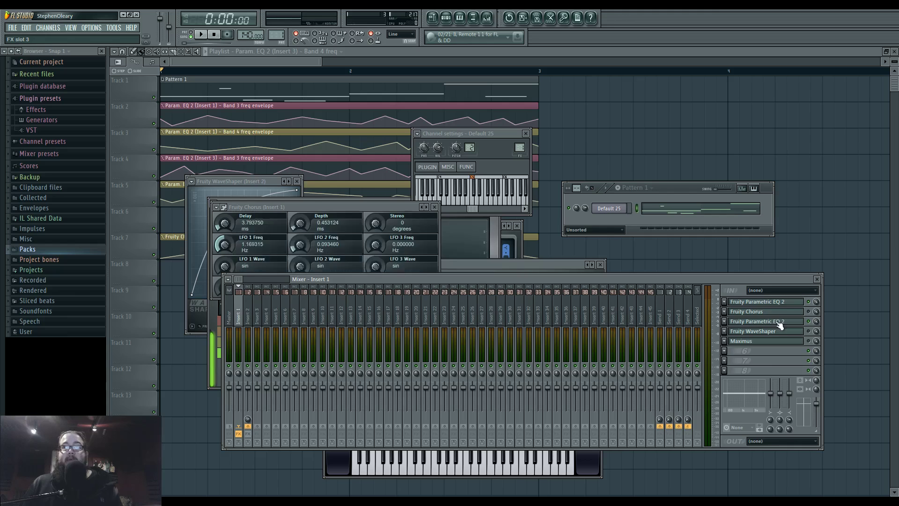
pyautogui.click(778, 323)
pyautogui.press('space')
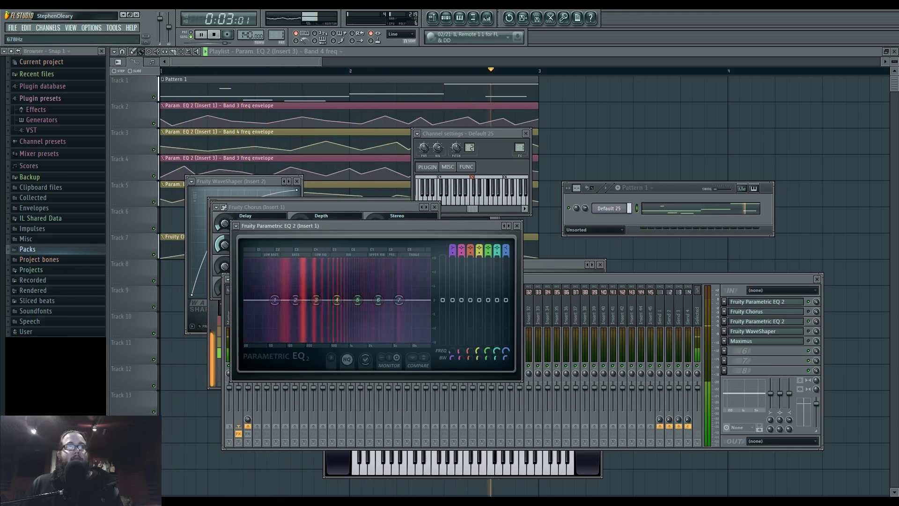
pyautogui.press('space')
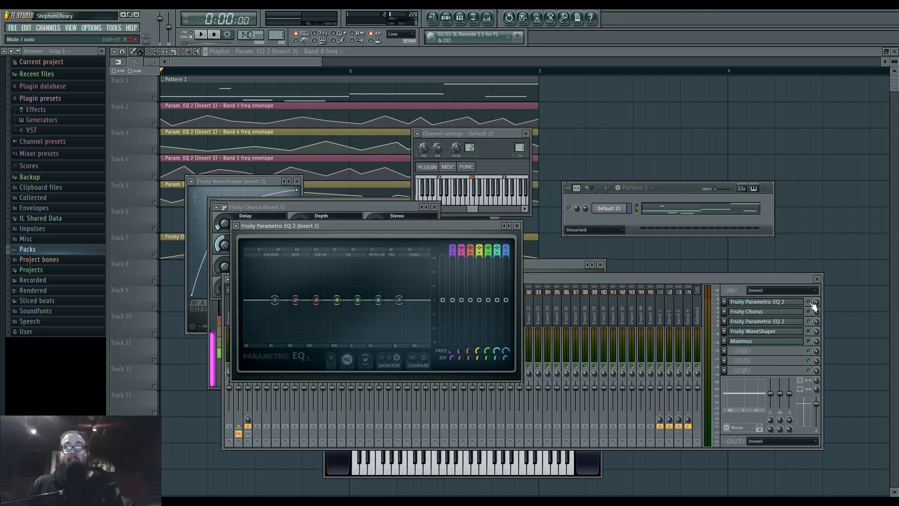
pyautogui.press('space')
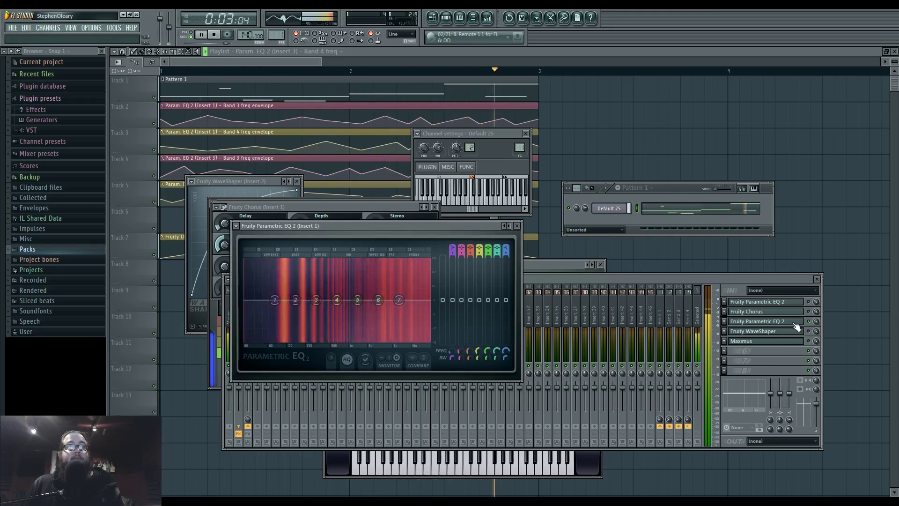
pyautogui.press('space')
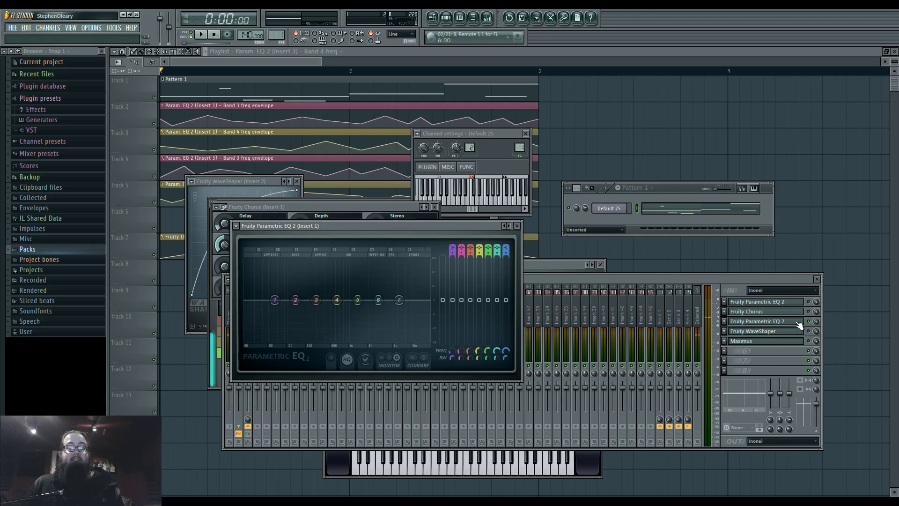
# Switch the first EQ back on, toggle Fruity Chorus, and replay the loop with the slot 3 EQ's spectrum open
pyautogui.click(810, 302)
pyautogui.doubleClick(799, 322)
pyautogui.click(809, 312)
pyautogui.click(802, 322)
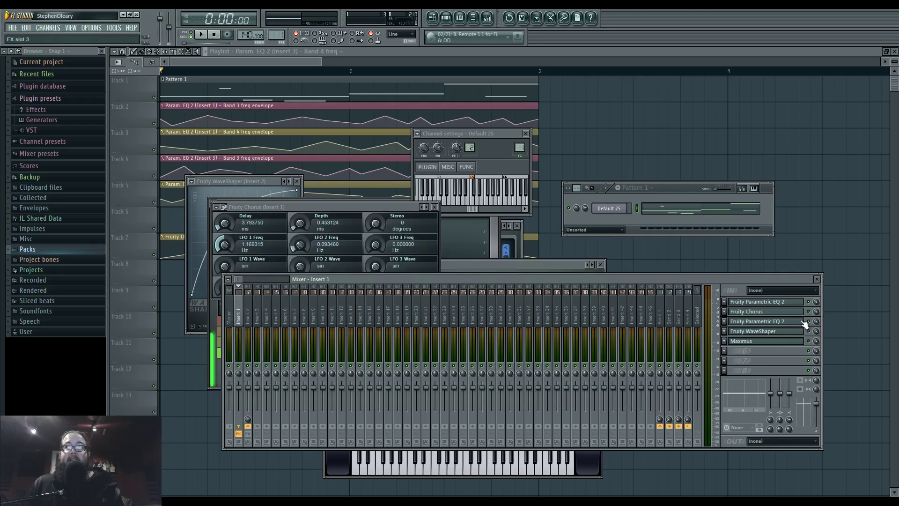
pyautogui.click(800, 322)
pyautogui.press('space')
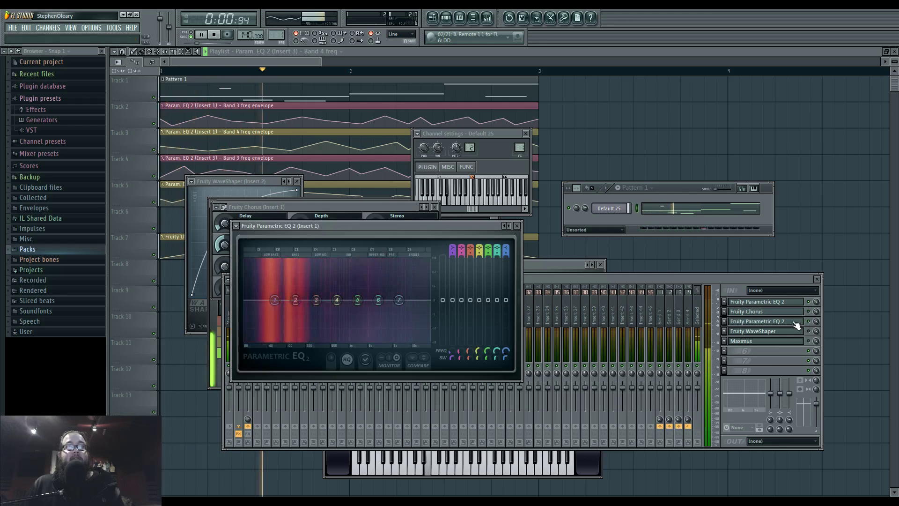
pyautogui.press('space')
# Toggle Fruity Chorus during loop playback to compare its effect on the spectrum, with the slot 3 EQ moved clear of the mixer
pyautogui.click(805, 321)
pyautogui.click(804, 322)
pyautogui.press('space')
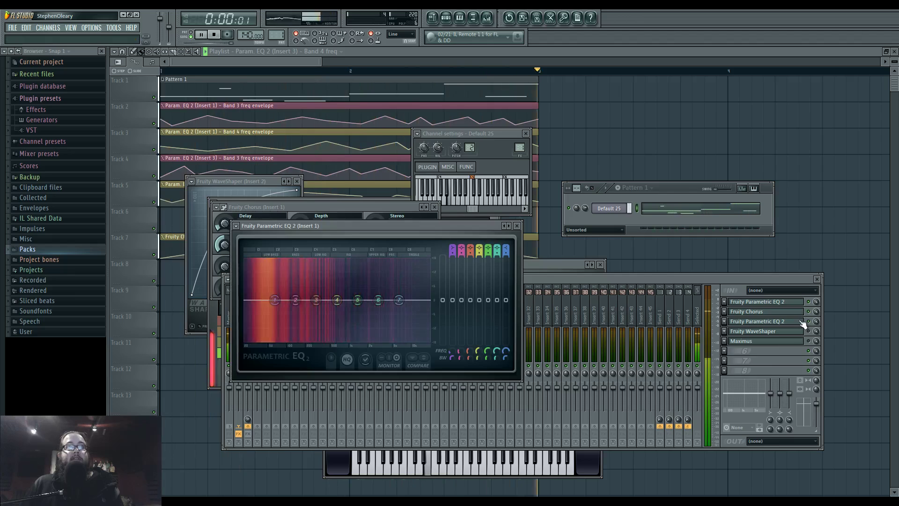
pyautogui.press('space')
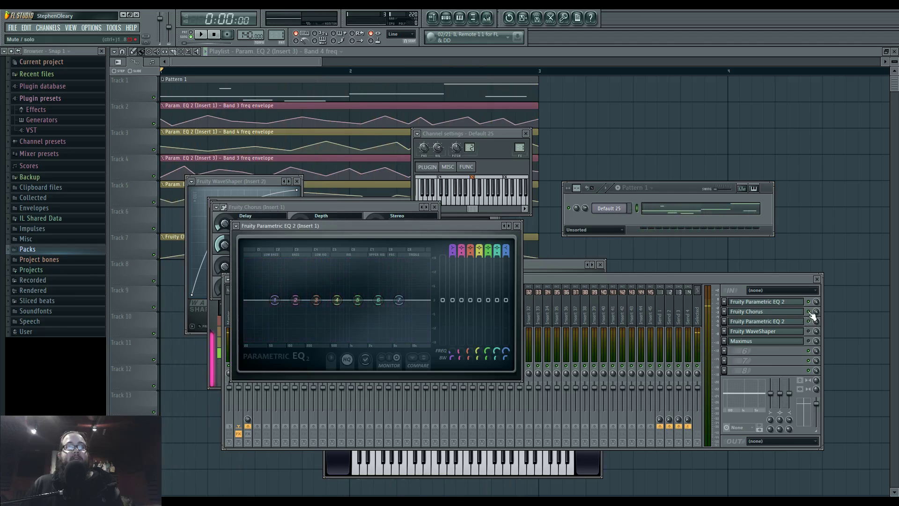
pyautogui.press('space')
pyautogui.moveTo(484, 228); pyautogui.dragTo(547, 109)
pyautogui.click(809, 312)
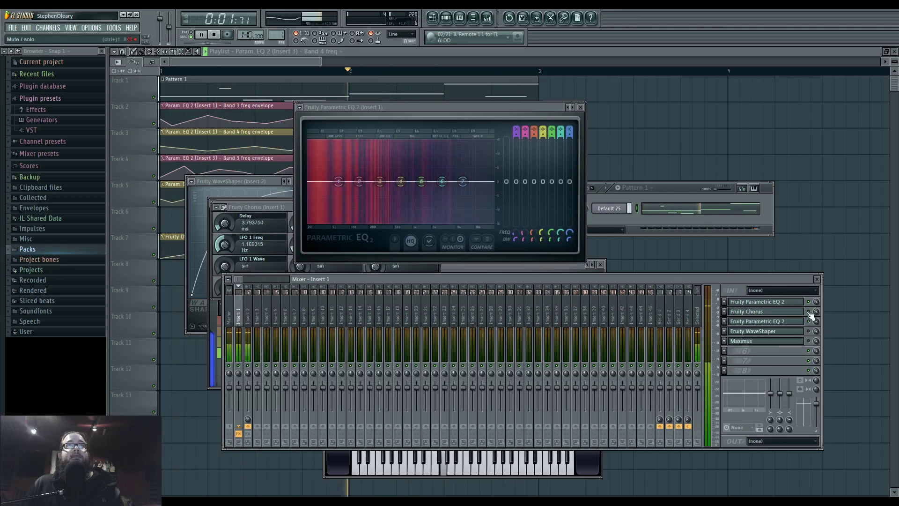
pyautogui.press('space')
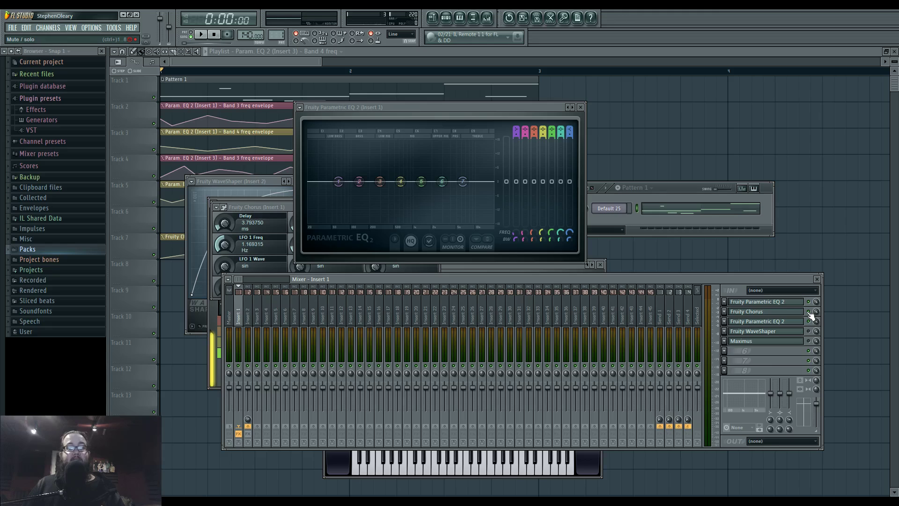
# Move the added Fruity Parametric EQ 2 below Fruity WaveShaper in Insert 1's chain and open the WaveShaper
pyautogui.click(798, 322)
pyautogui.scroll(-1, 797, 322)
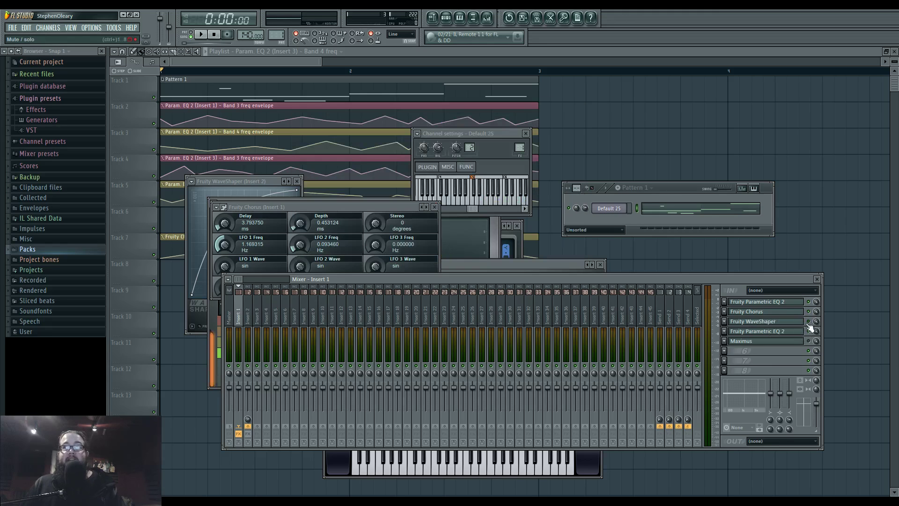
pyautogui.click(802, 327)
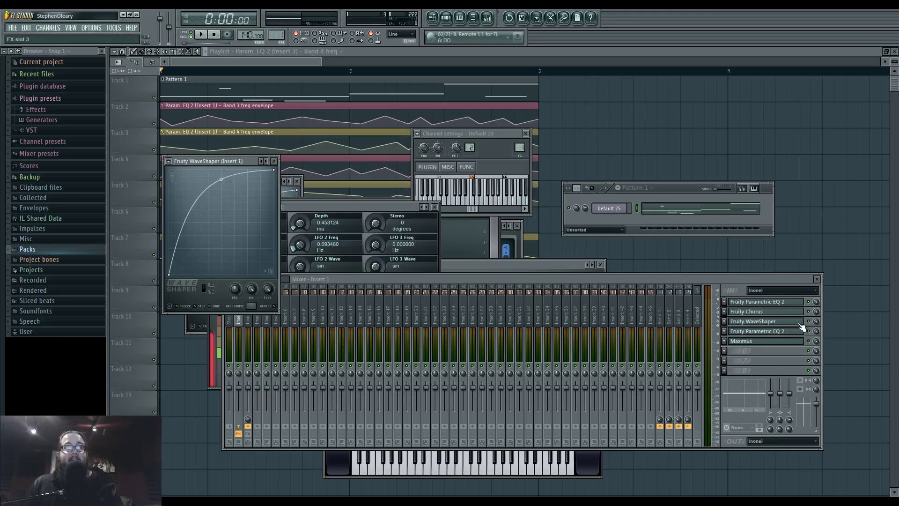
# Play the loop with Insert 1's Fruity Chorus and flat Fruity Parametric EQ 2 open, moving the EQ clear of the mixer
pyautogui.press('space')
pyautogui.click(791, 312)
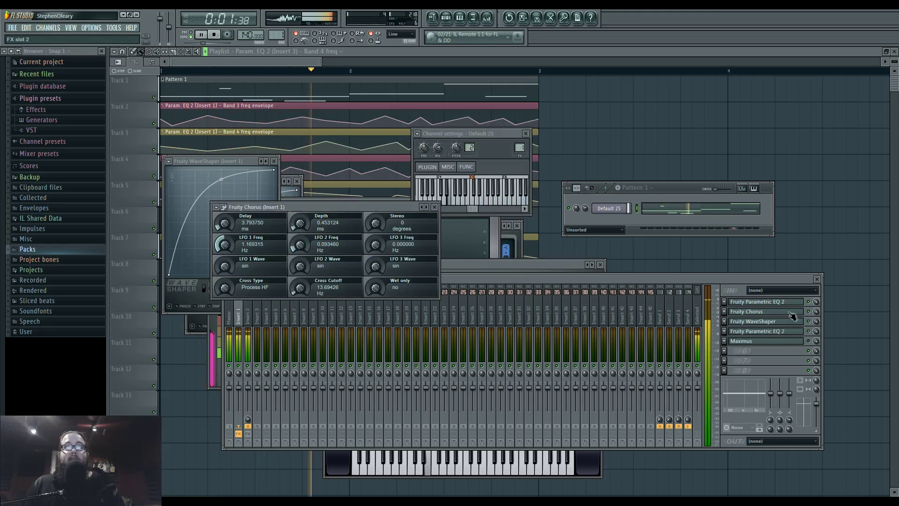
pyautogui.click(790, 302)
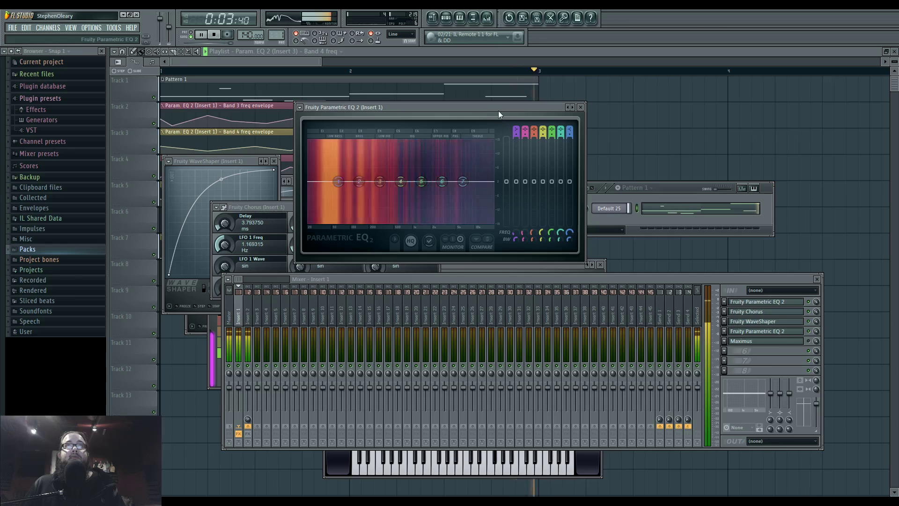
pyautogui.moveTo(619, 100); pyautogui.dragTo(656, 95)
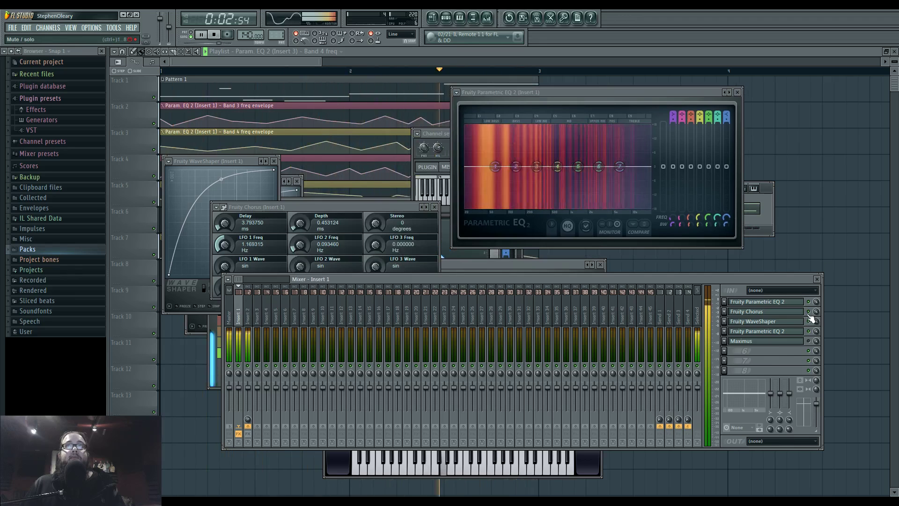
pyautogui.press('space')
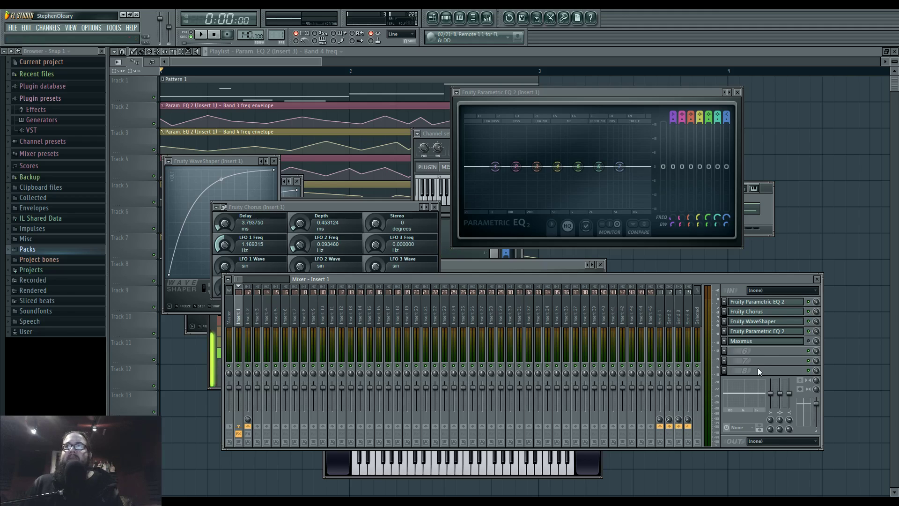
# Add Wave Candy to Insert 1's slot 6, enlarge its display, and set it to Spectrum mode
pyautogui.click(723, 352)
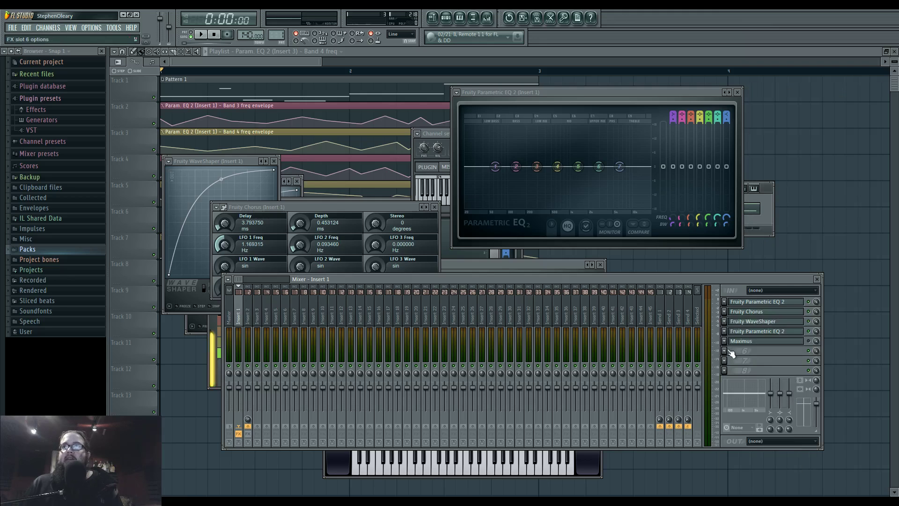
pyautogui.moveTo(736, 322)
pyautogui.click(845, 169)
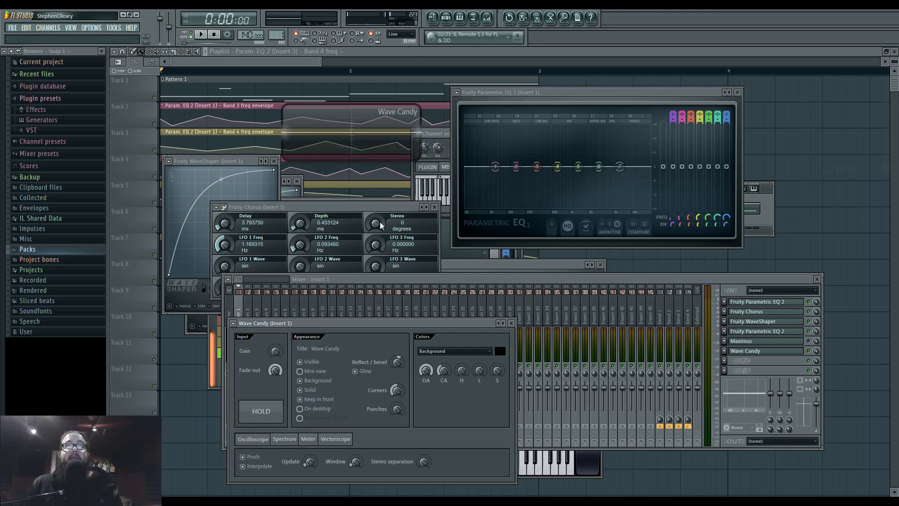
pyautogui.moveTo(421, 158); pyautogui.dragTo(616, 280)
pyautogui.moveTo(469, 188); pyautogui.dragTo(693, 196)
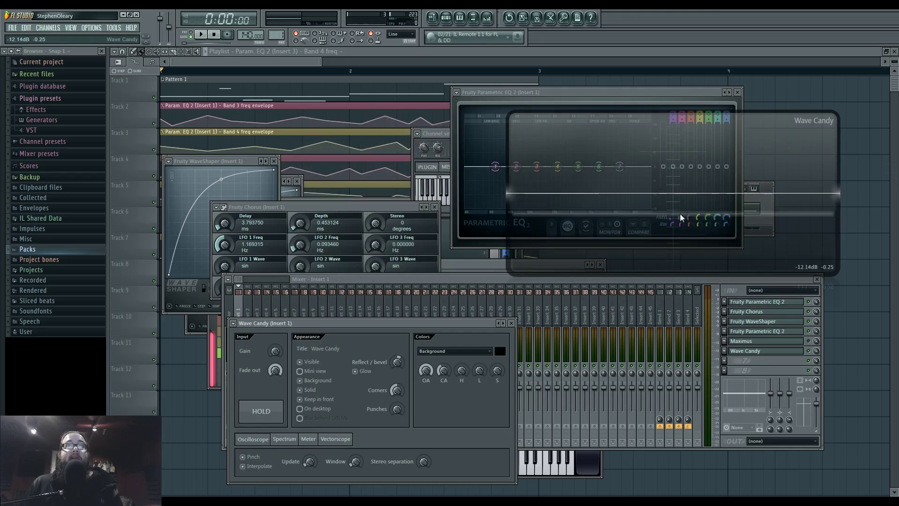
pyautogui.moveTo(821, 272); pyautogui.dragTo(821, 319)
pyautogui.click(285, 439)
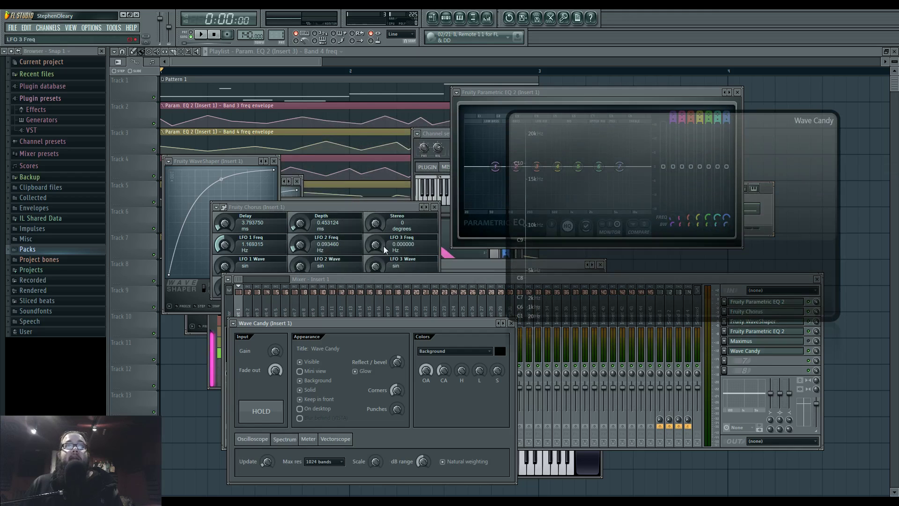
# Play the loop with Wave Candy's display moved off the effect slots, and toggle Fruity Chorus to examine its effect
pyautogui.press('space')
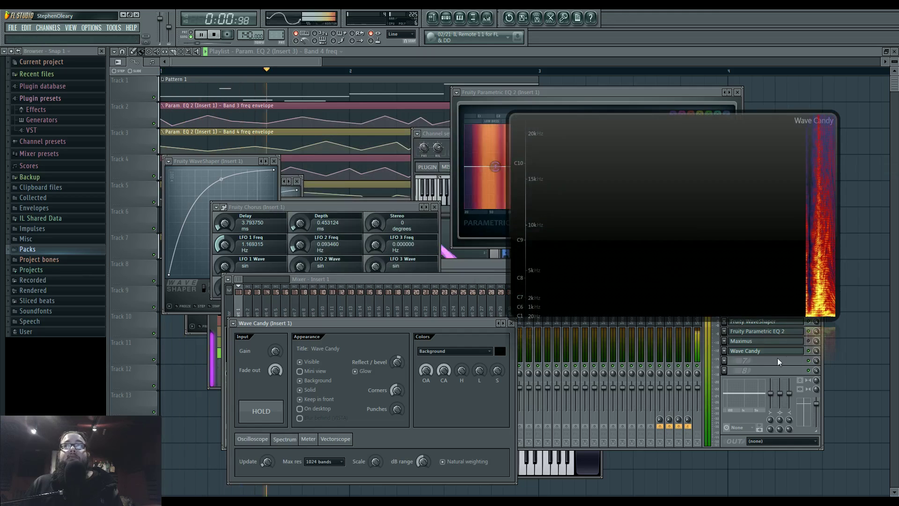
pyautogui.moveTo(689, 175); pyautogui.dragTo(469, 154)
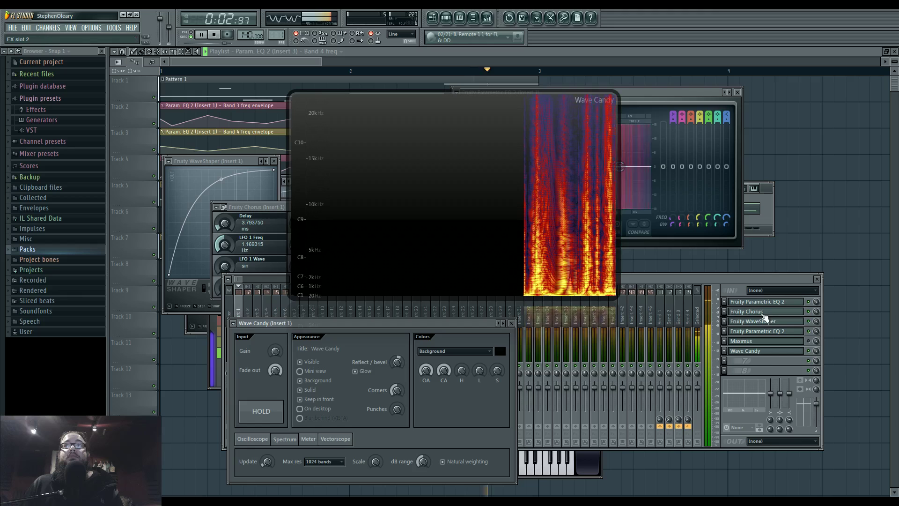
pyautogui.click(810, 319)
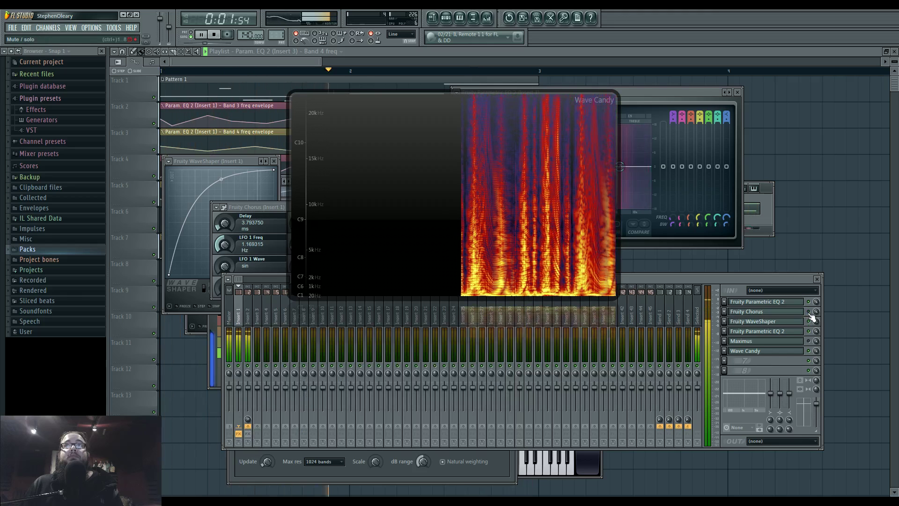
pyautogui.press('space')
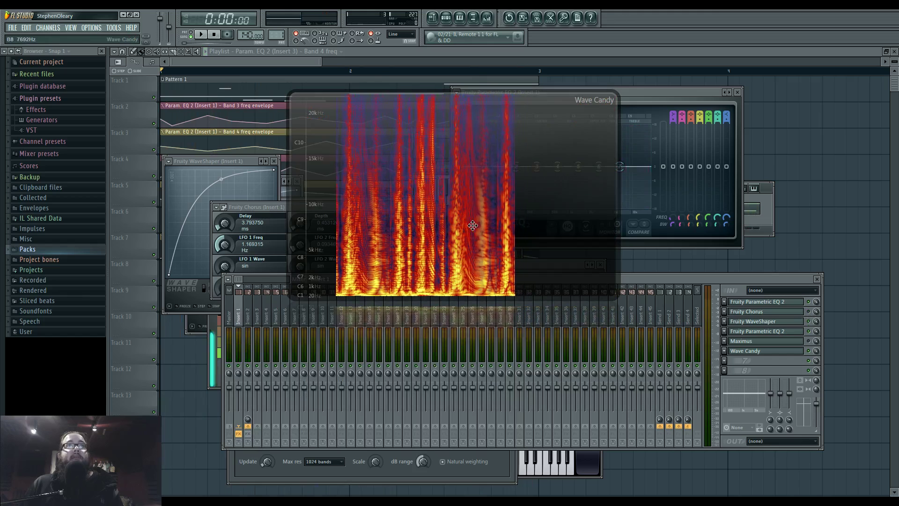
# Replay the loop several times, toggling Fruity Chorus between passes, and compare the spectrograms in Wave Candy
pyautogui.press('space')
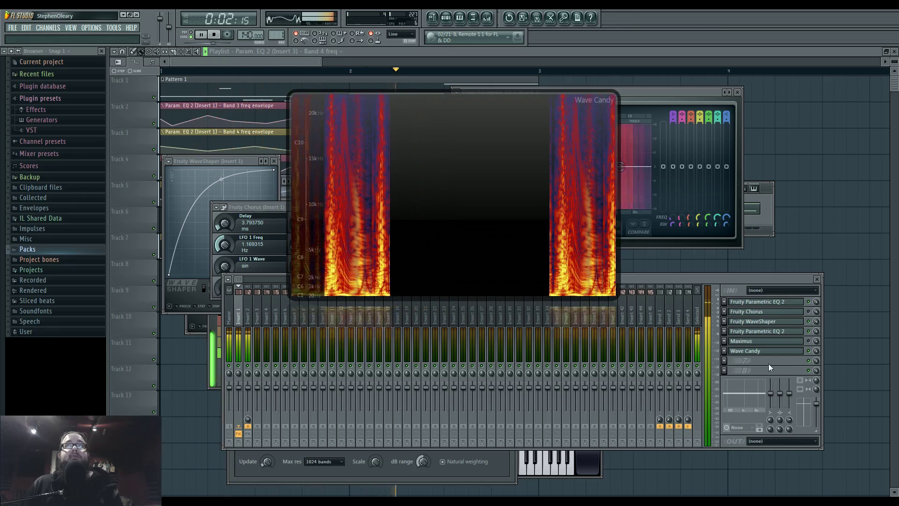
pyautogui.press('space')
pyautogui.click(809, 311)
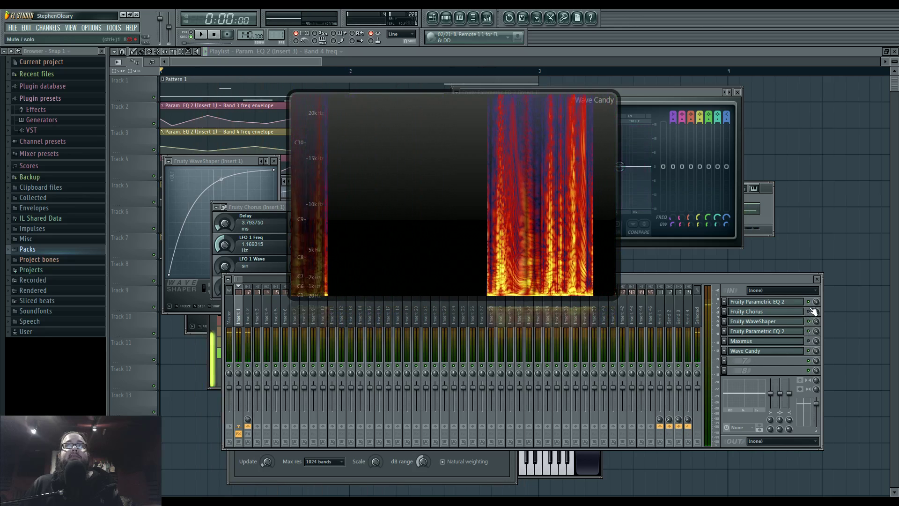
pyautogui.press('space')
pyautogui.press('space')
pyautogui.press('space')
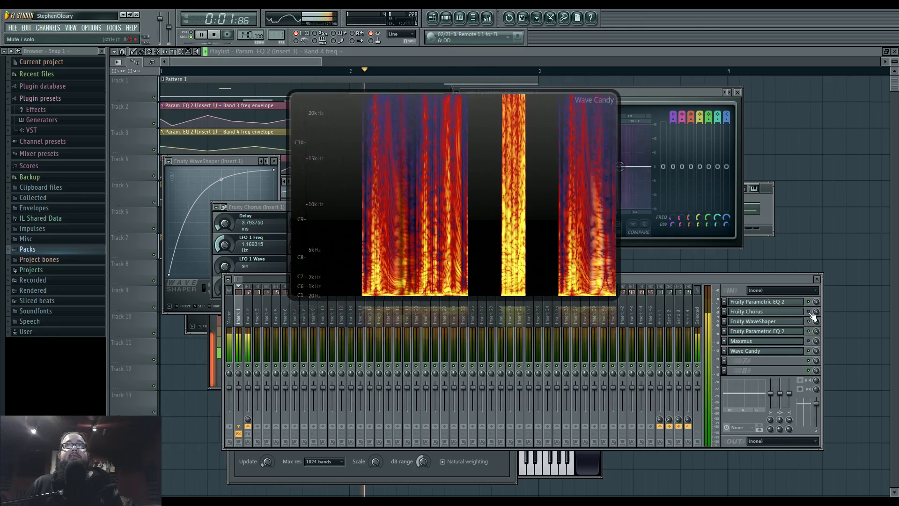
pyautogui.press('space')
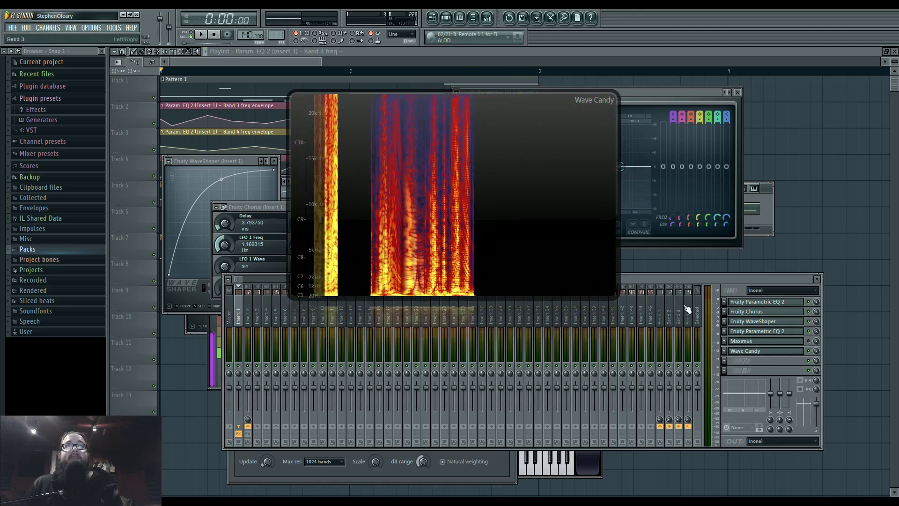
# Replay the loop in short passes and examine the low and high frequency movement on Wave Candy's spectrogram
pyautogui.press('space')
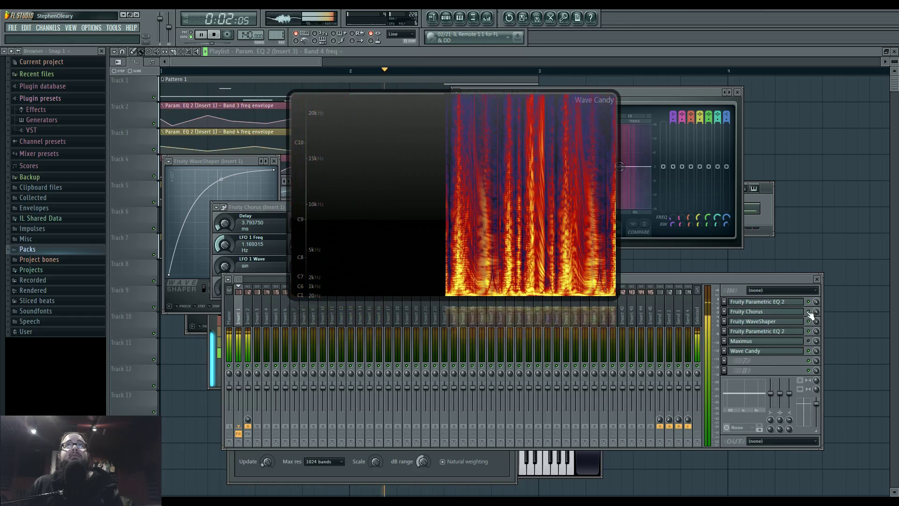
pyautogui.press('space')
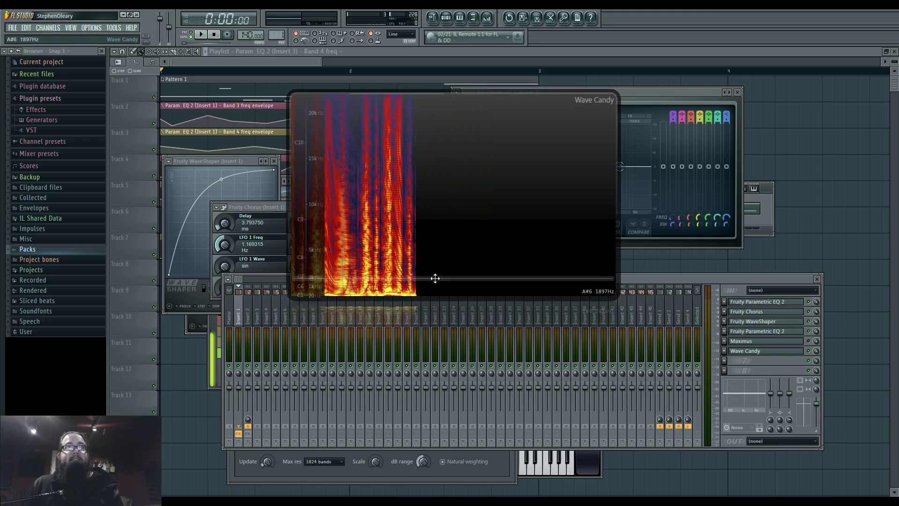
pyautogui.press('space')
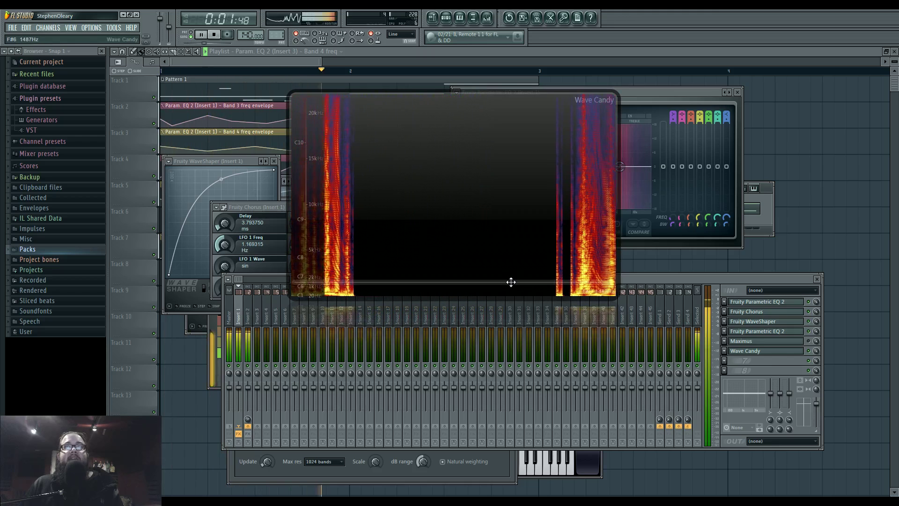
pyautogui.press('space')
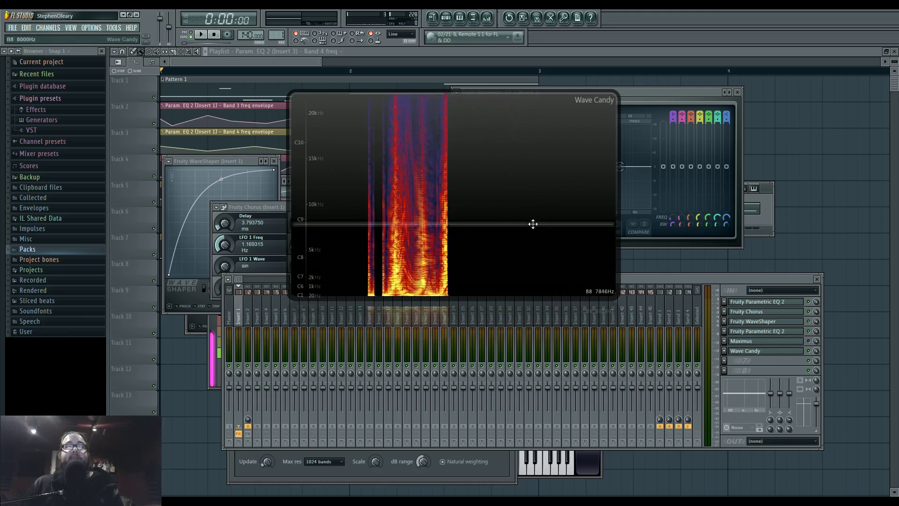
# Collapse the Wave Candy display and remove Wave Candy from Insert 1's slot 6
pyautogui.doubleClick(547, 239)
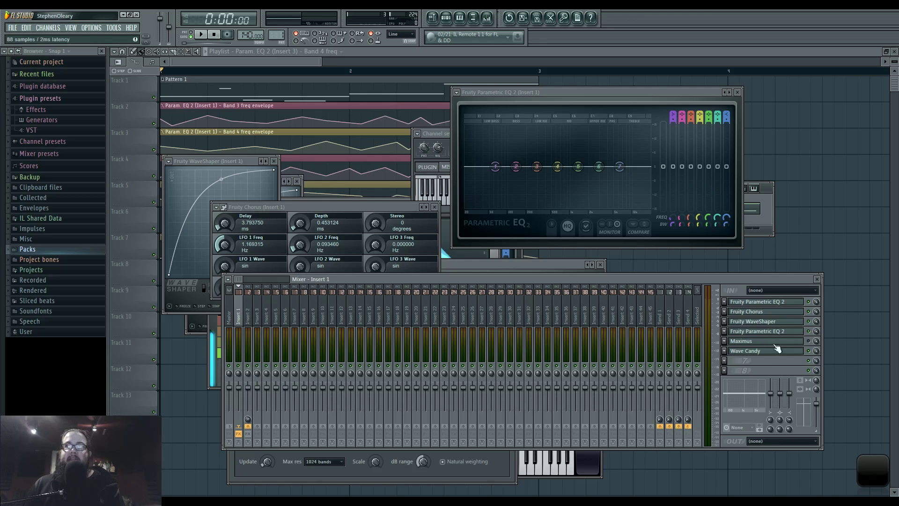
pyautogui.click(736, 357)
pyautogui.moveTo(752, 309)
pyautogui.click(768, 475)
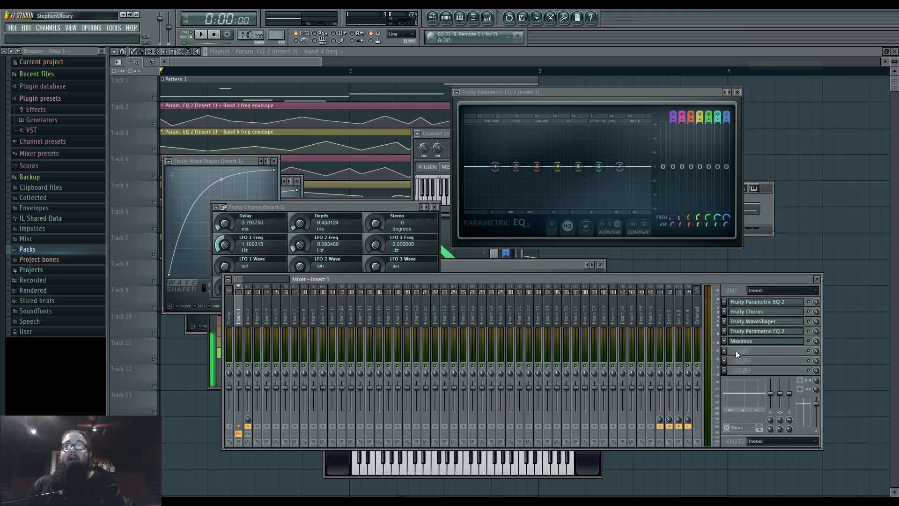
# Play the loop with Insert 1's Maximus open to examine its low band, and bring the mixer back to the front
pyautogui.press('space')
pyautogui.click(790, 342)
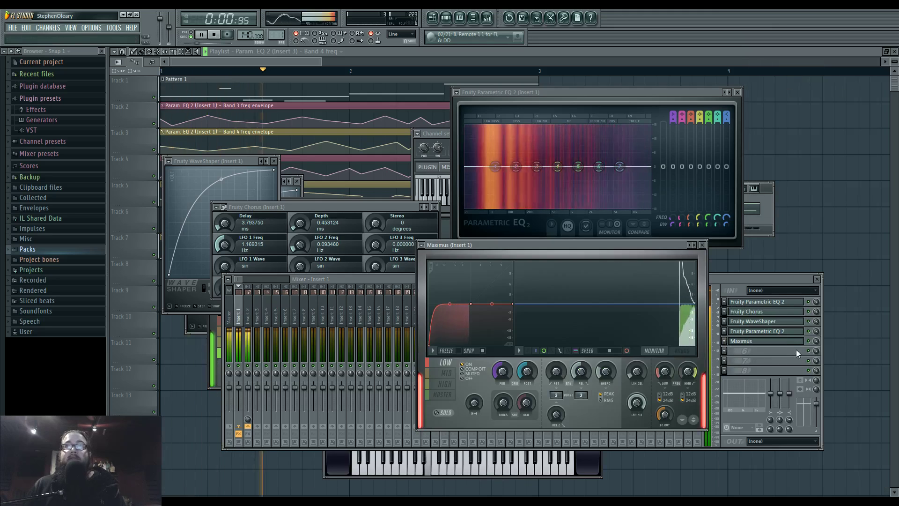
pyautogui.press('space')
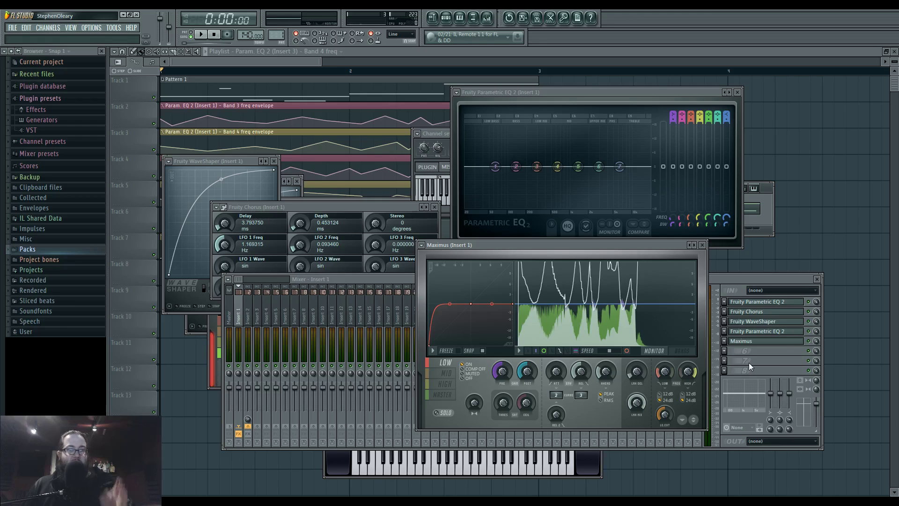
pyautogui.press('space')
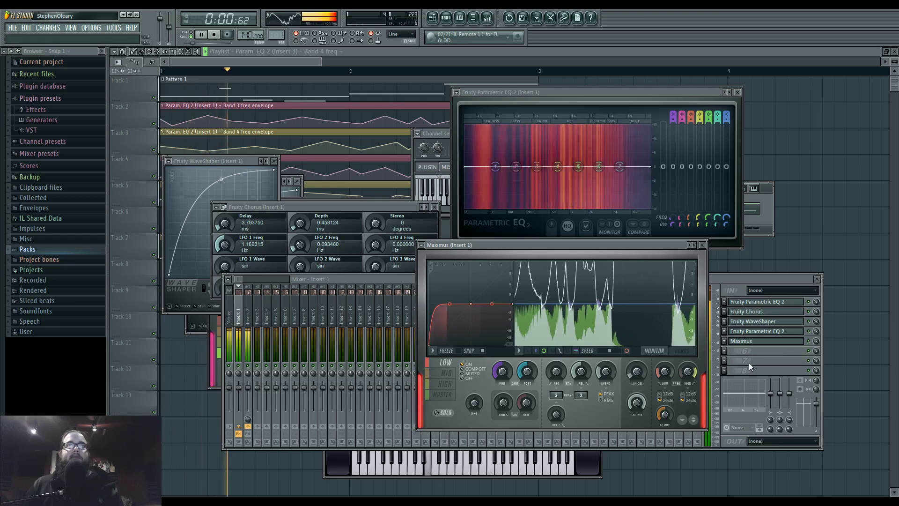
pyautogui.click(760, 359)
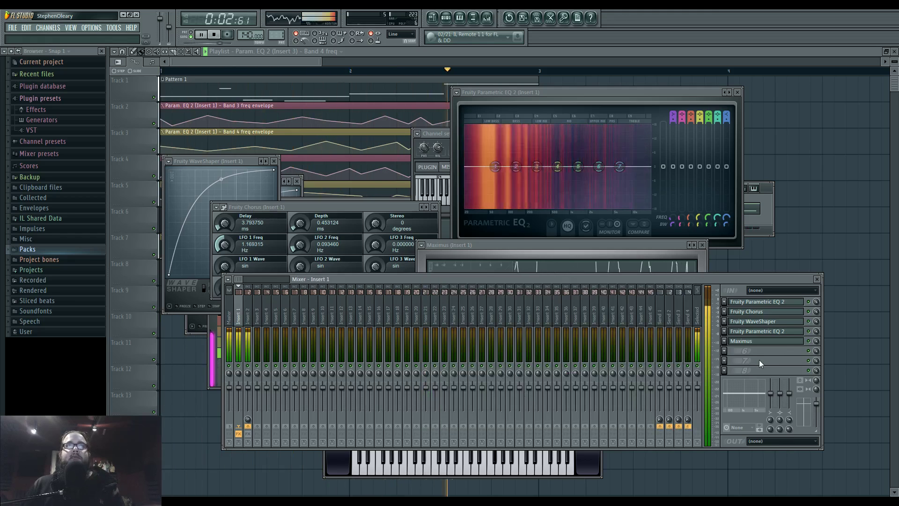
pyautogui.press('space')
# On Insert 2, play the loop with Fruity Chorus open to examine its Cross Cutoff, and open the slot 3 Parametric EQ 2
pyautogui.click(247, 312)
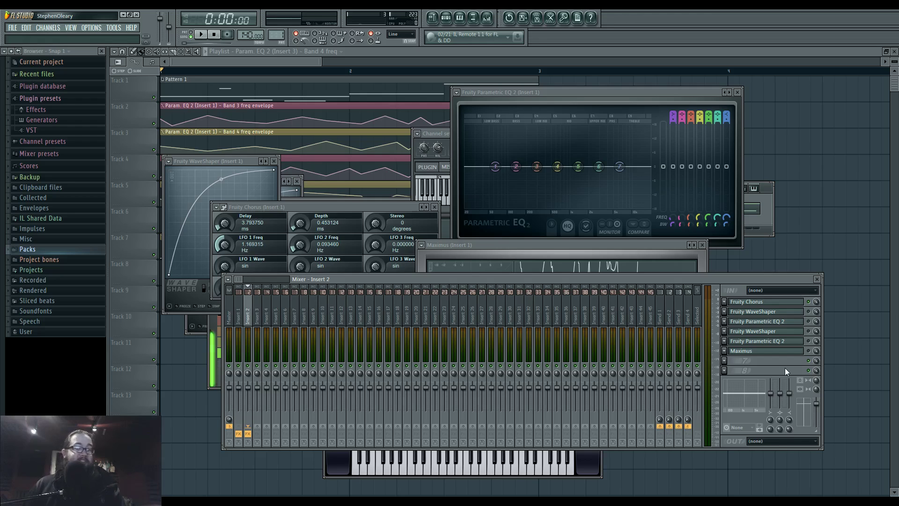
pyautogui.click(782, 303)
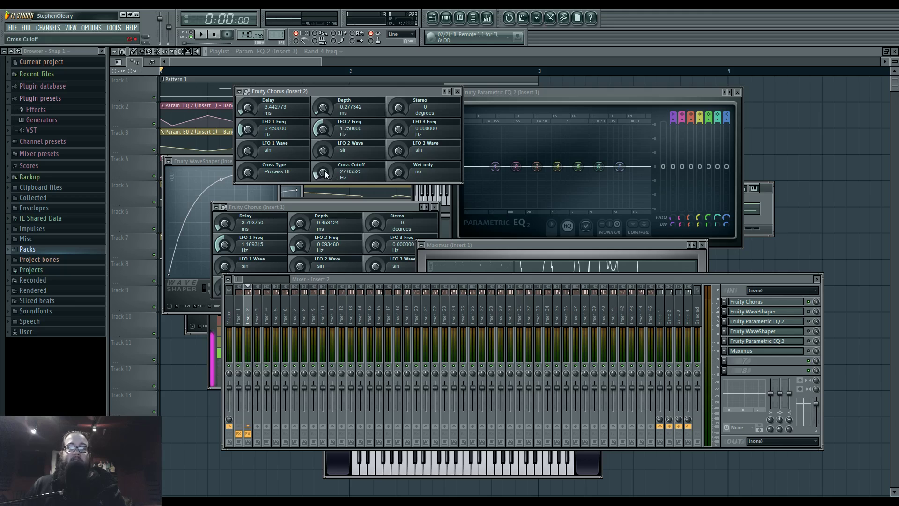
pyautogui.press('space')
pyautogui.moveTo(323, 173); pyautogui.dragTo(323, 176)
pyautogui.press('space')
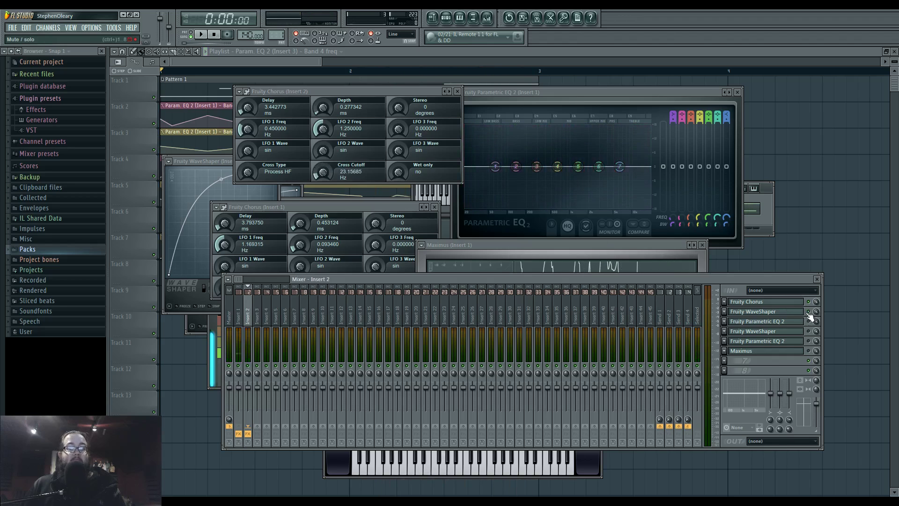
pyautogui.press('space')
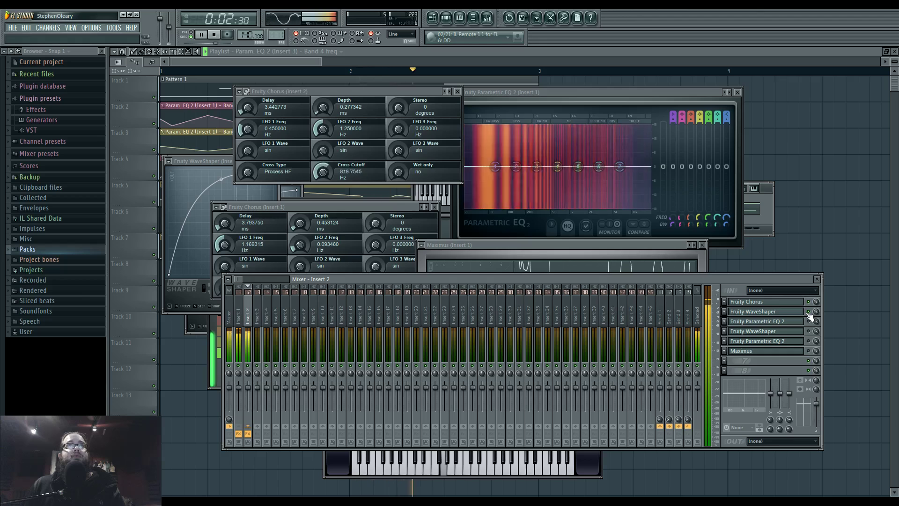
pyautogui.press('space')
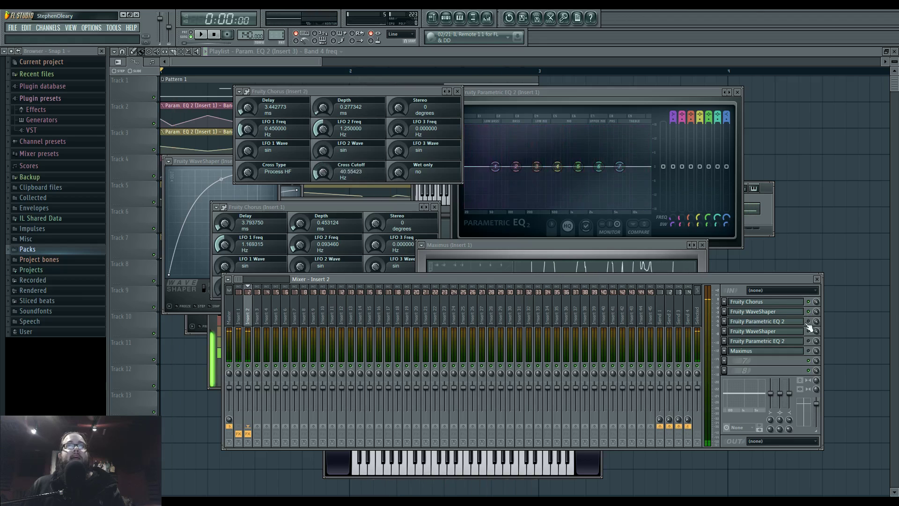
pyautogui.click(791, 323)
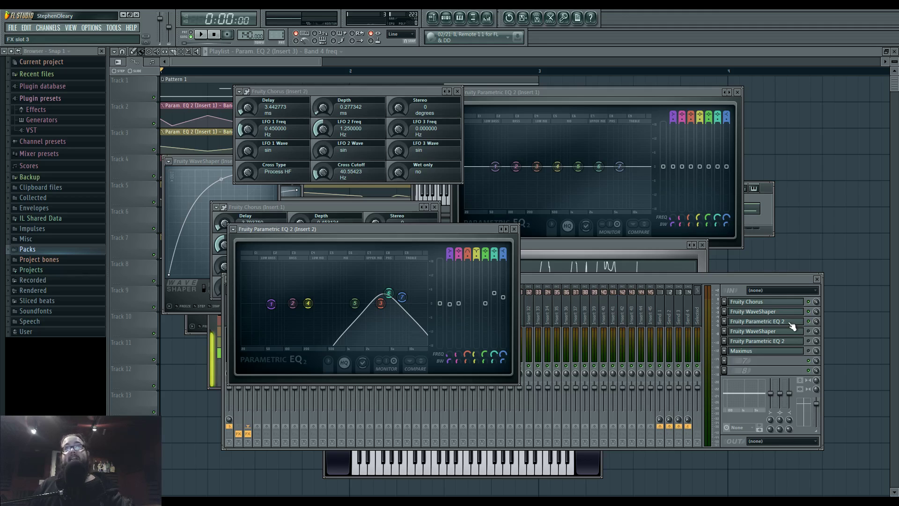
# Bring the playlist to the front, highlight the Insert 3 EQ's Band 3 and Band 4 frequency envelopes, and clear the selection
pyautogui.click(305, 61)
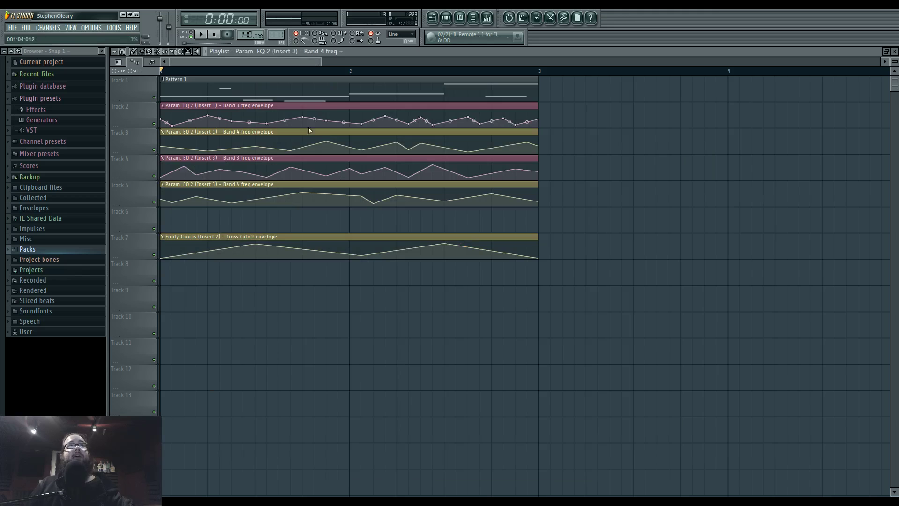
pyautogui.moveTo(280, 162); pyautogui.dragTo(287, 193)
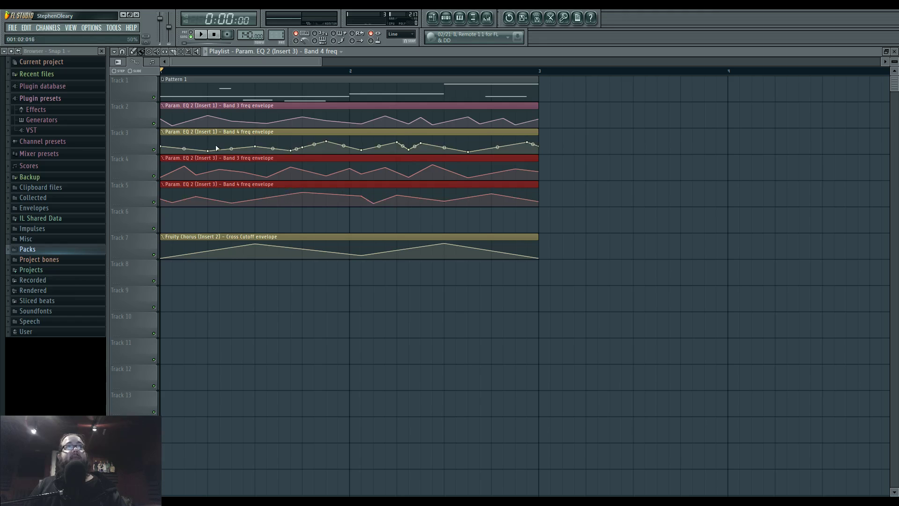
pyautogui.keyDown('ctrl'); pyautogui.click(585, 182); pyautogui.keyUp('ctrl')
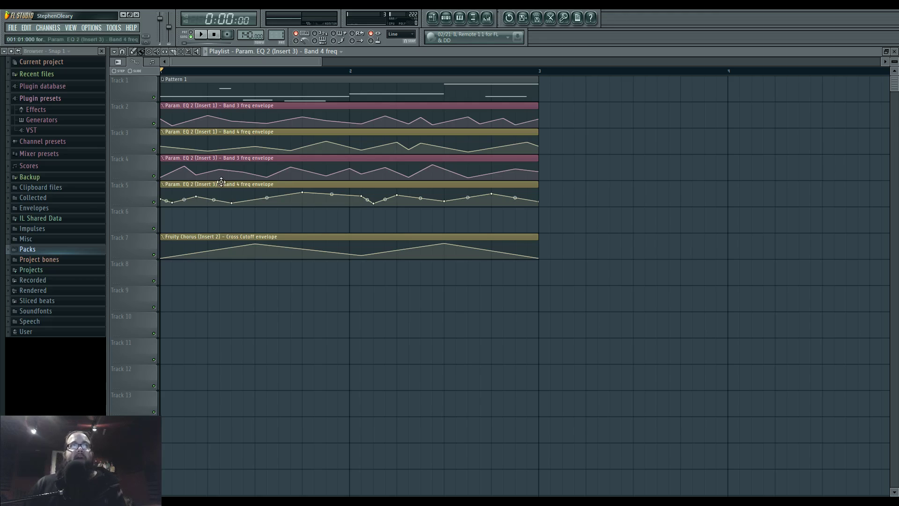
# Highlight the Insert 3 EQ's Band 3 and Band 4 frequency envelopes, and play the loop with Insert 2's slot 3 Parametric EQ 2 open
pyautogui.moveTo(273, 172); pyautogui.dragTo(281, 192)
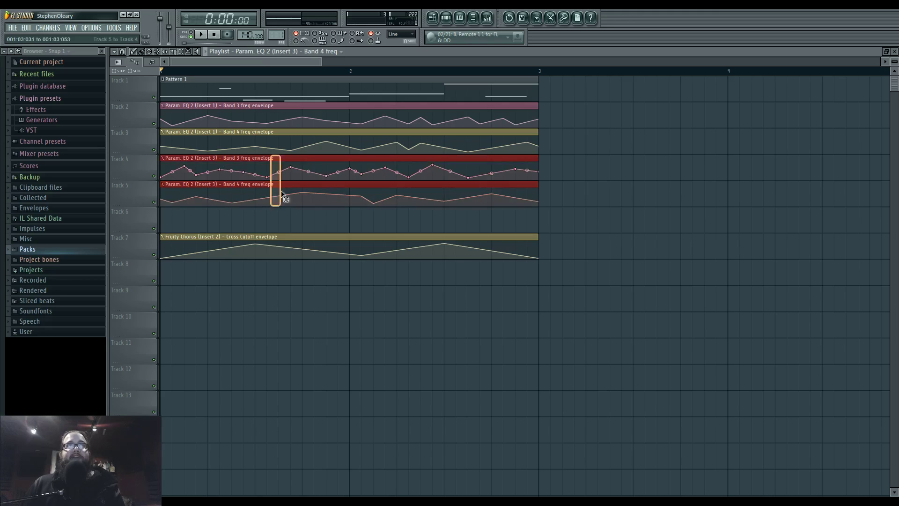
pyautogui.moveTo(281, 161); pyautogui.dragTo(280, 160)
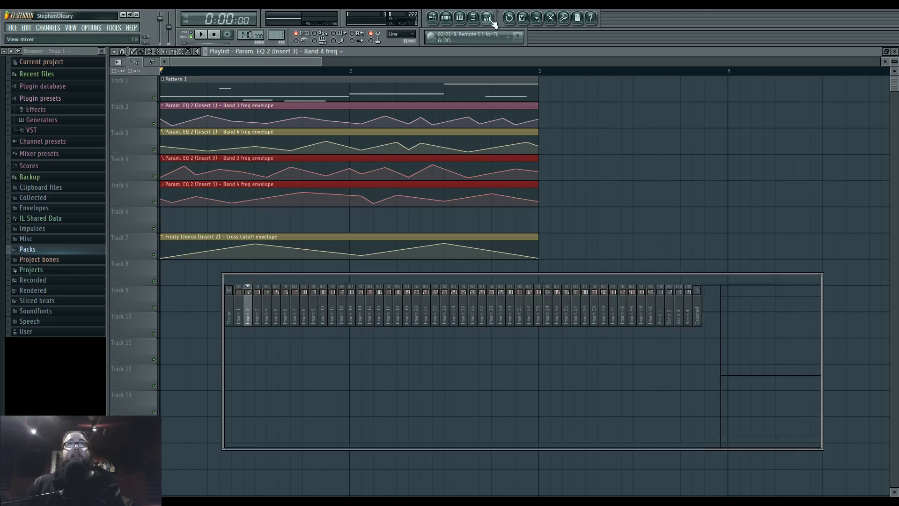
pyautogui.click(492, 21)
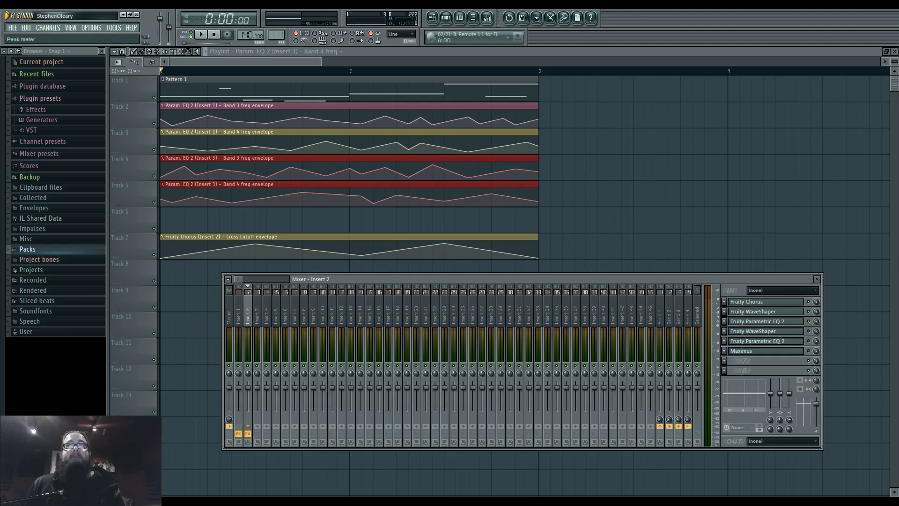
pyautogui.click(779, 322)
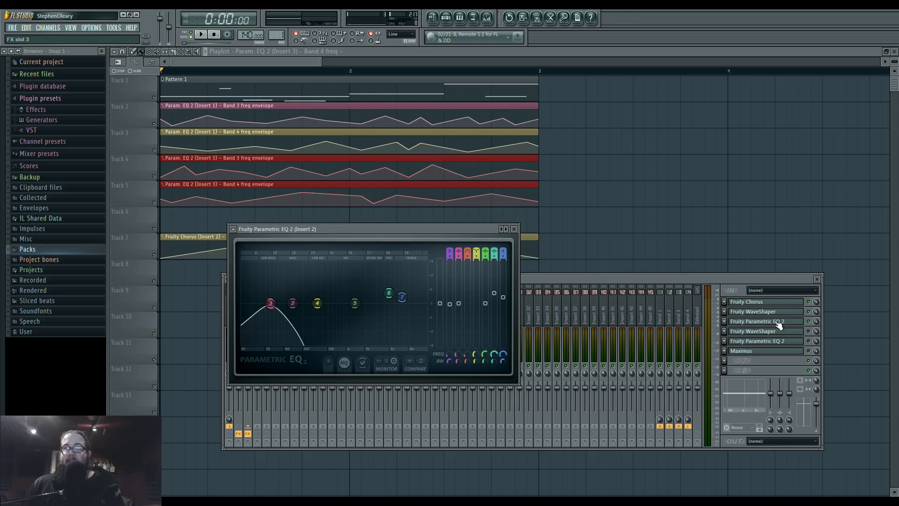
pyautogui.press('space')
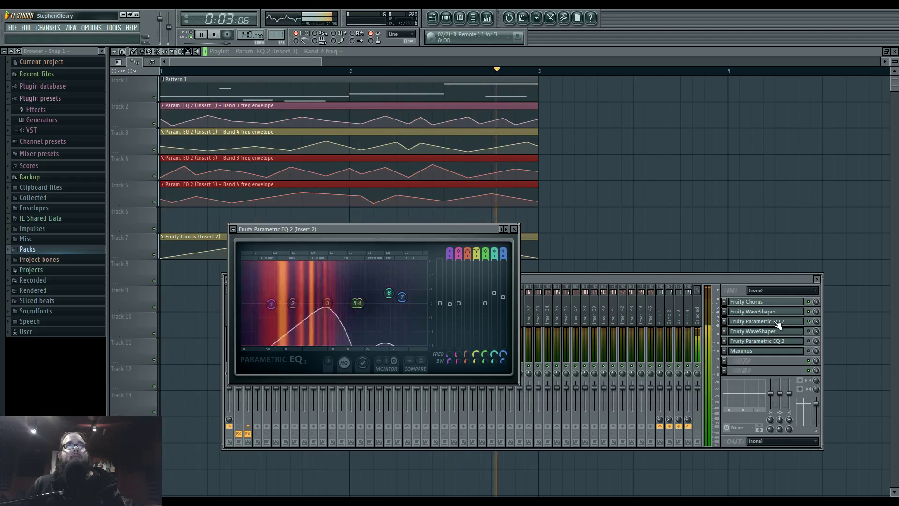
pyautogui.press('space')
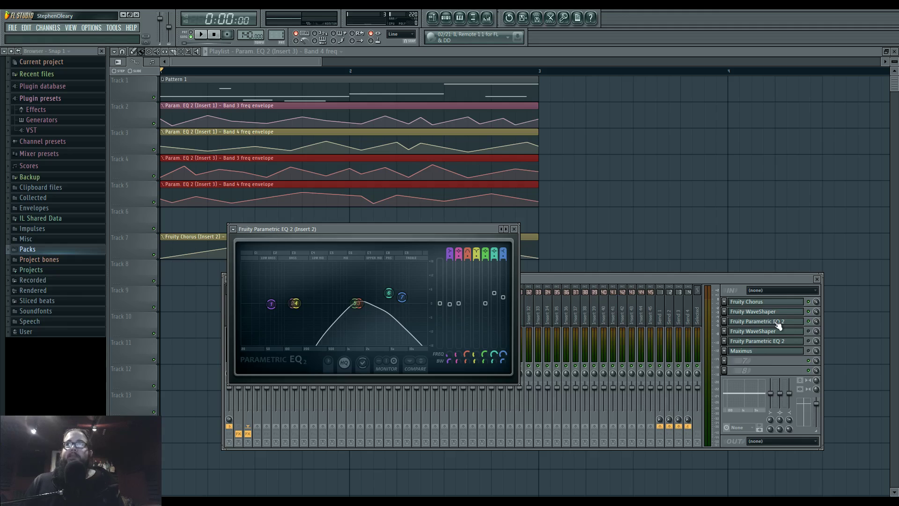
# Play the loop with Insert 2's slot 4 Fruity WaveShaper open to examine its curve
pyautogui.click(808, 331)
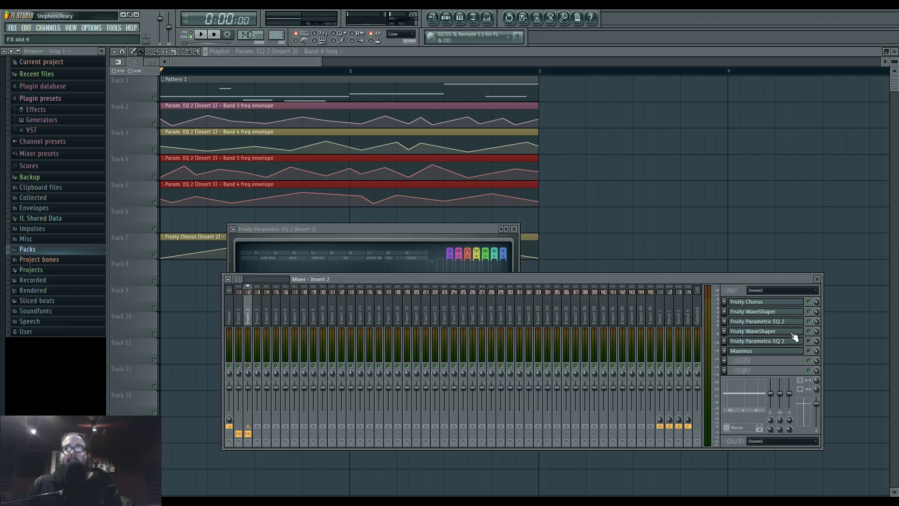
pyautogui.press('space')
pyautogui.click(793, 334)
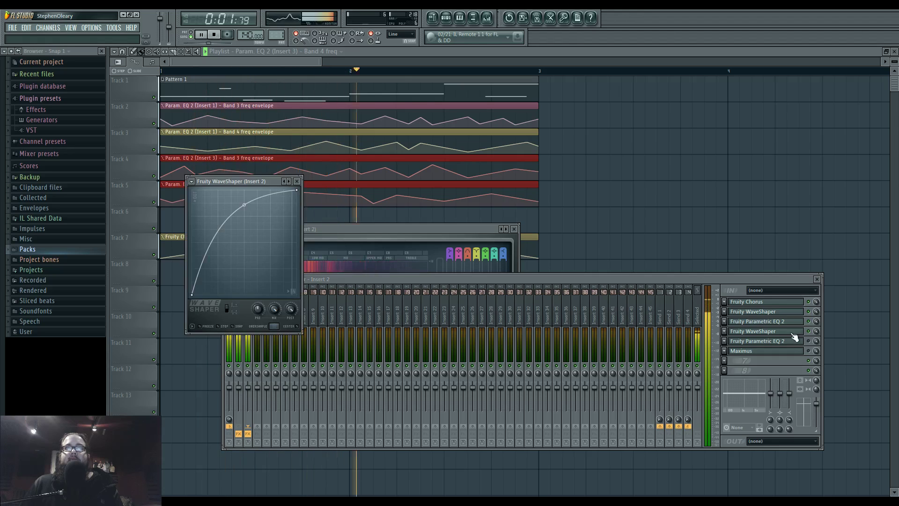
pyautogui.press('space')
# Open Insert 2's slot 5 Parametric EQ 2 and bring the mixer back to the front
pyautogui.click(796, 341)
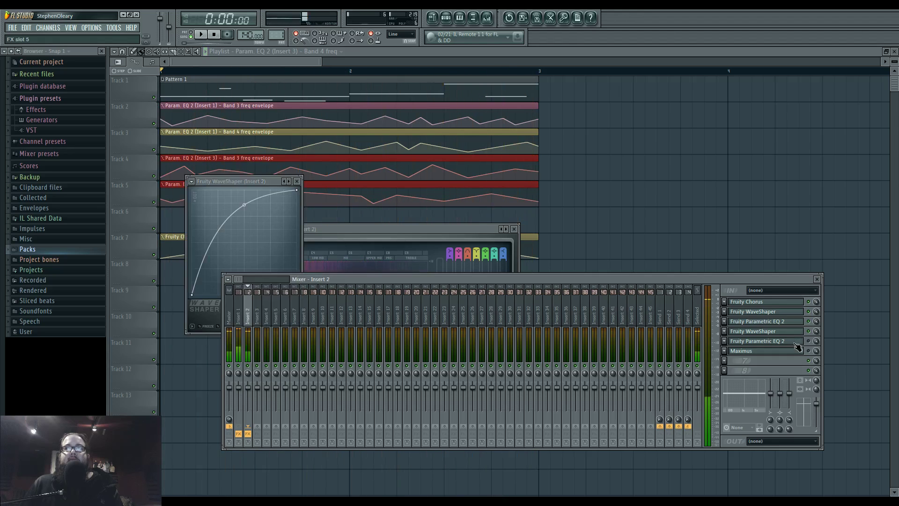
pyautogui.click(809, 341)
pyautogui.click(784, 342)
pyautogui.click(810, 352)
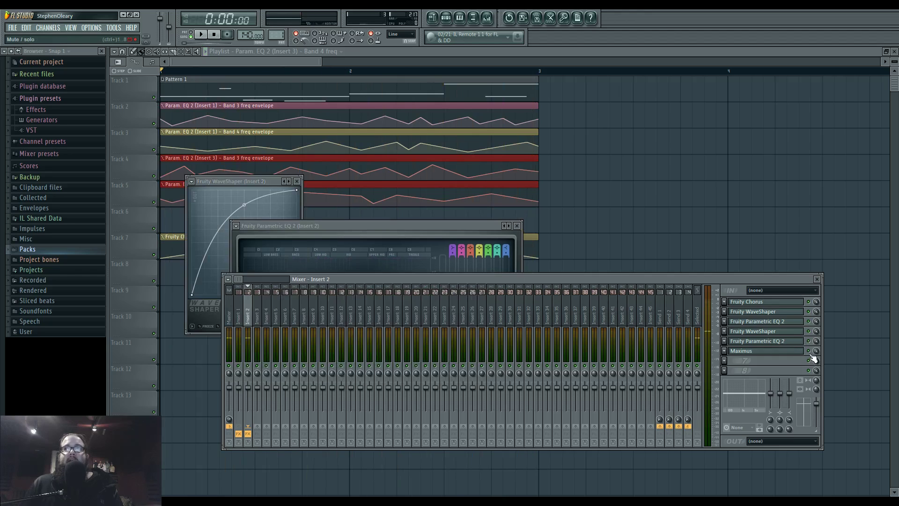
# Play the loop with Insert 2's Maximus open, move its window clear of the WaveShaper, and show its low band
pyautogui.click(794, 351)
pyautogui.press('space')
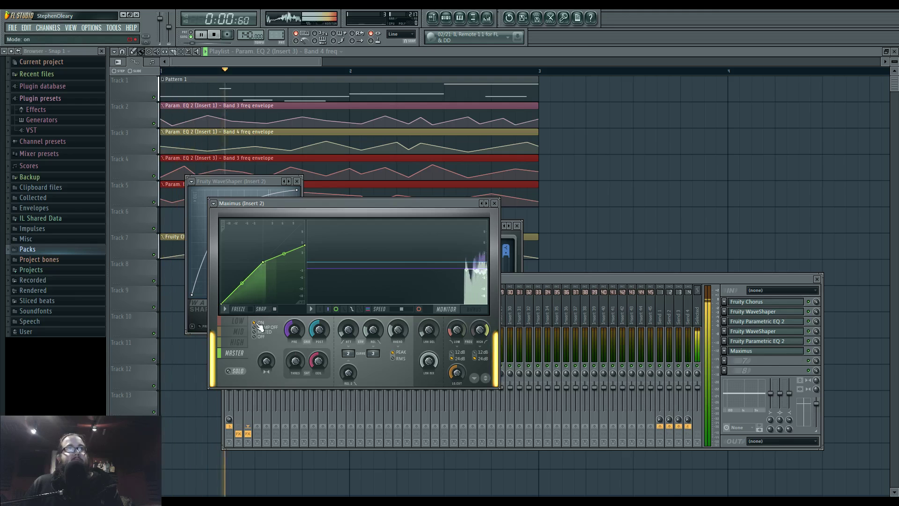
pyautogui.moveTo(436, 206); pyautogui.dragTo(514, 209)
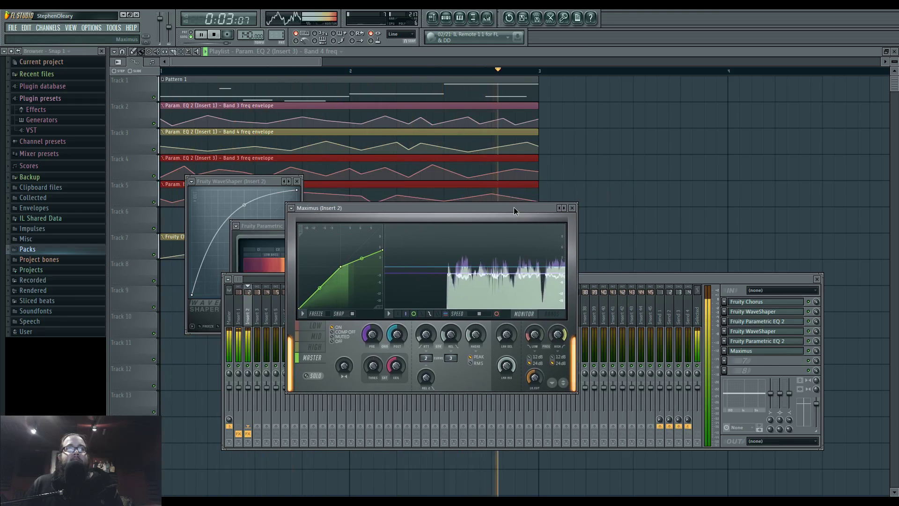
pyautogui.press('space')
pyautogui.click(321, 328)
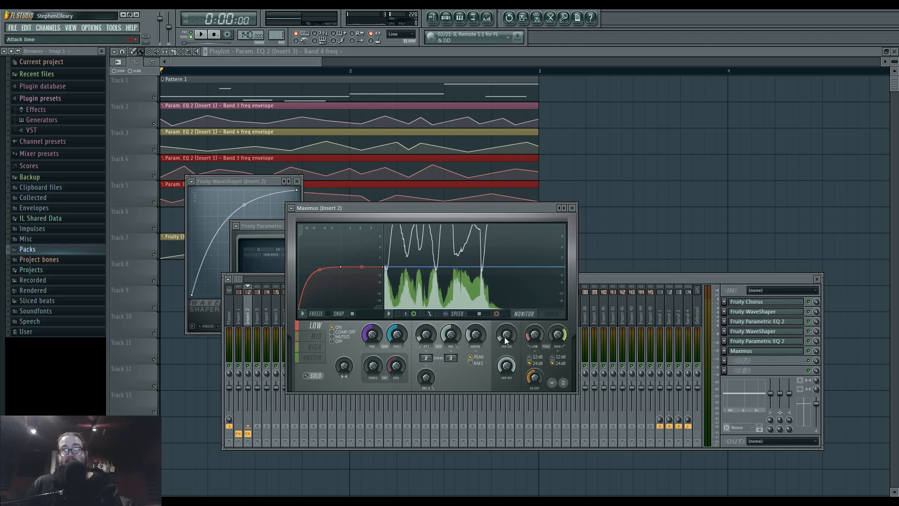
# Play the loop to compare Insert 2's slot 5 and slot 3 Parametric EQ 2 curves
pyautogui.click(757, 341)
pyautogui.press('space')
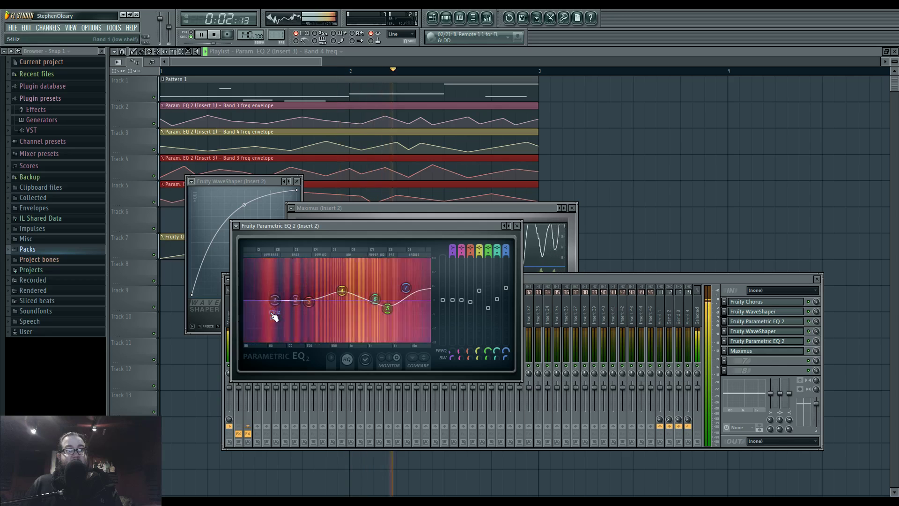
pyautogui.click(764, 323)
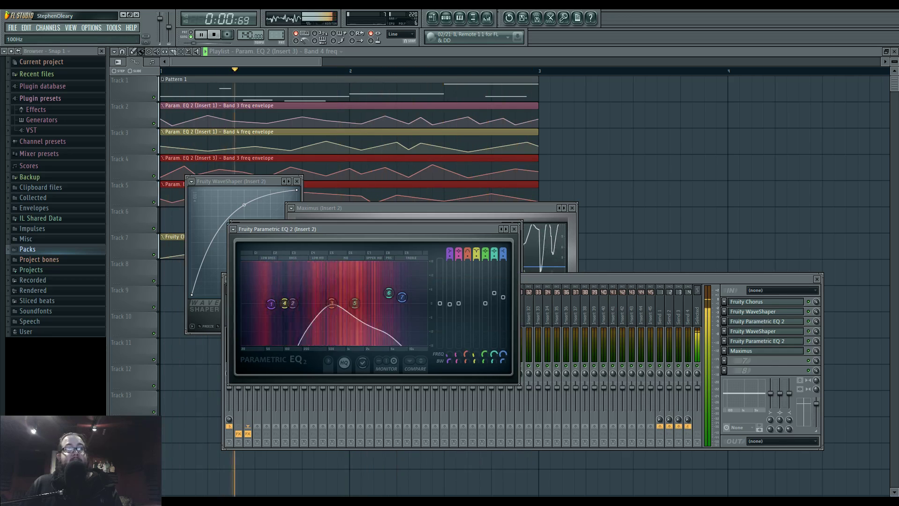
pyautogui.press('space')
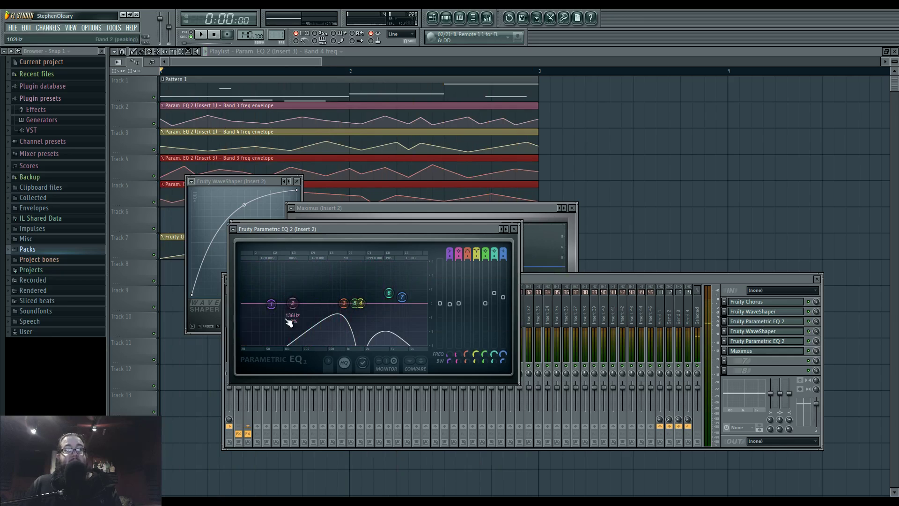
# Examine the low, mid, high and master bands of Insert 2's Maximus, and play the loop with the master band shown
pyautogui.click(750, 352)
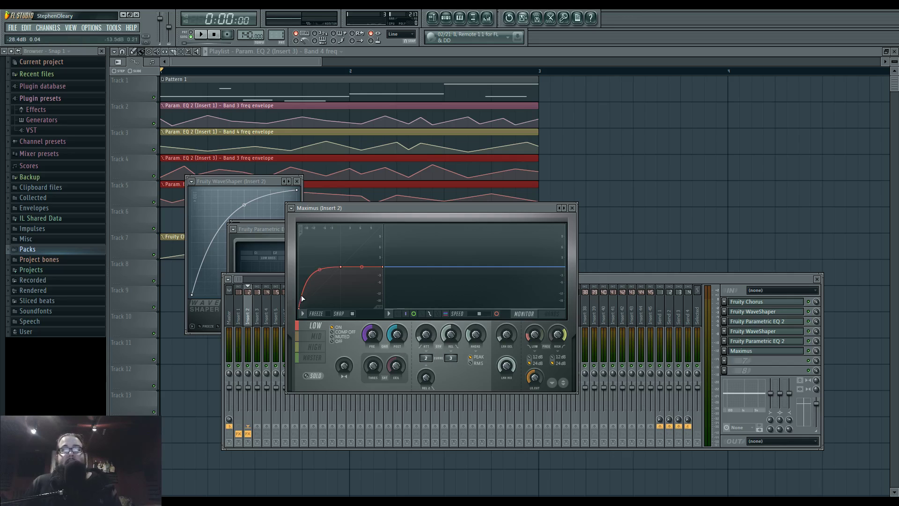
pyautogui.click(325, 349)
pyautogui.click(320, 339)
pyautogui.click(320, 347)
pyautogui.click(319, 339)
pyautogui.click(321, 358)
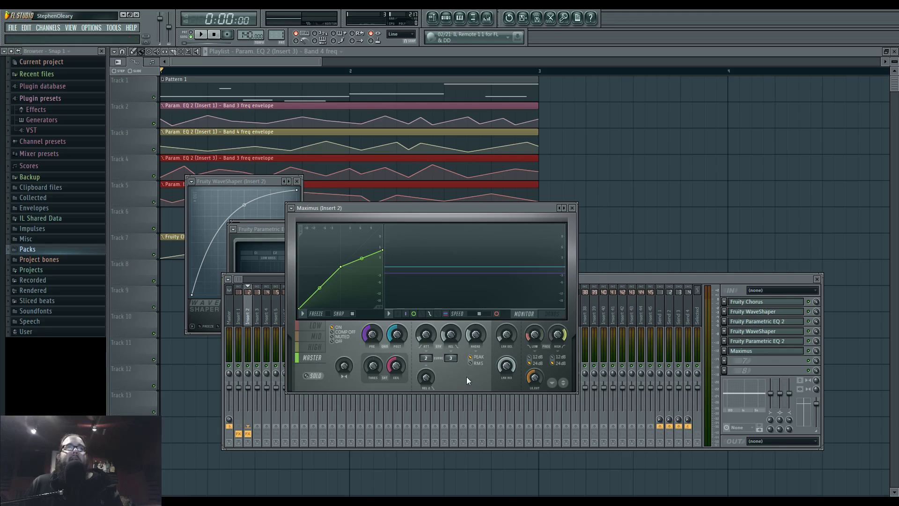
pyautogui.press('space')
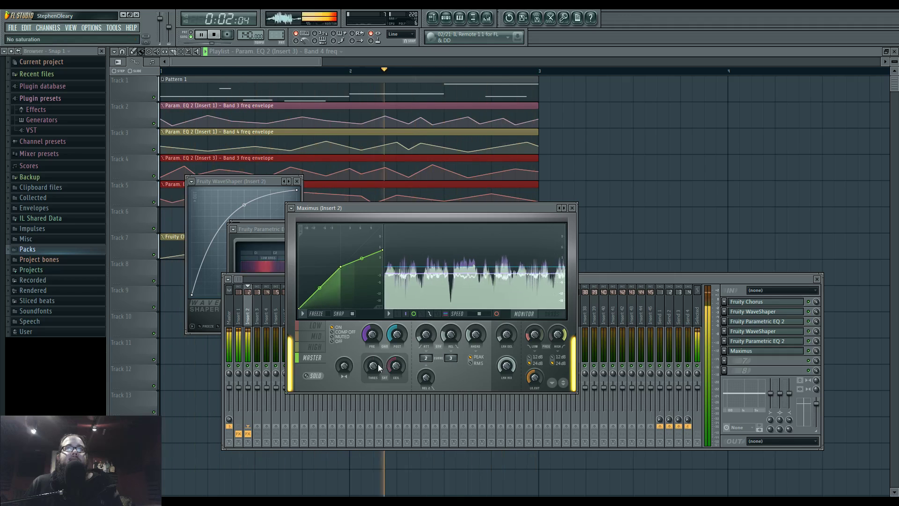
pyautogui.press('space')
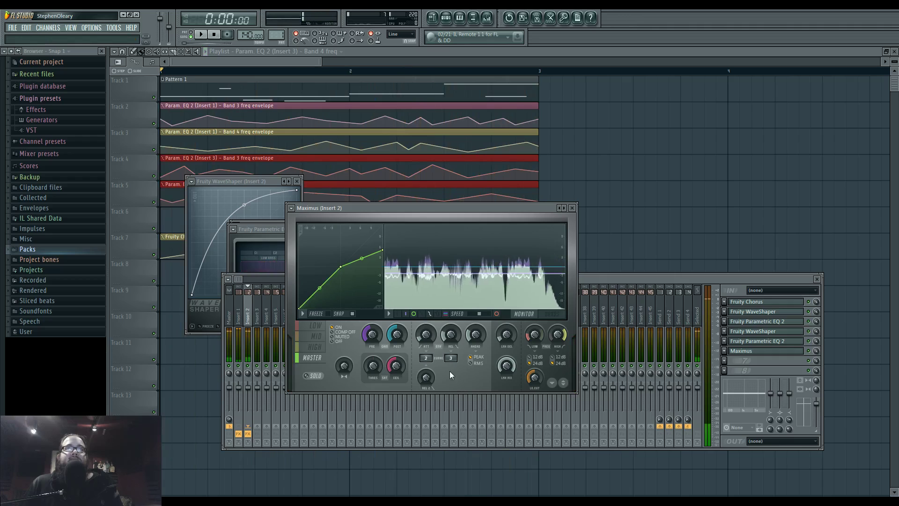
# Bring the mixer to the front and play the loop with Insert 1's effects chain shown
pyautogui.click(614, 283)
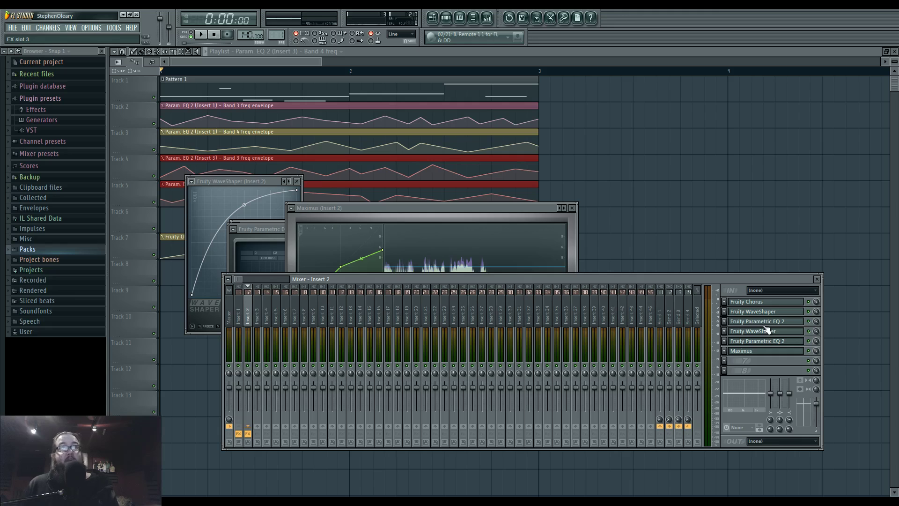
pyautogui.click(239, 314)
pyautogui.press('space')
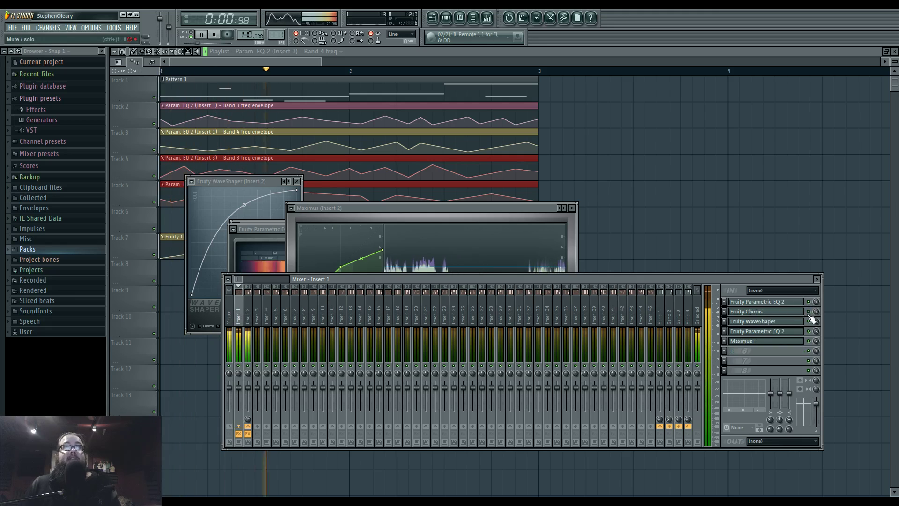
pyautogui.press('space')
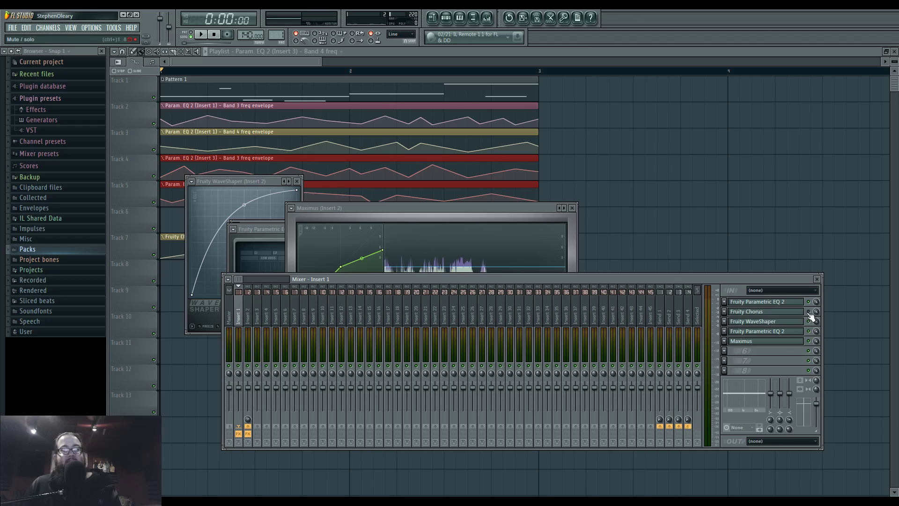
# Return to Insert 2, open and close its Fruity Chorus, and play the loop with its effects chain shown
pyautogui.click(248, 316)
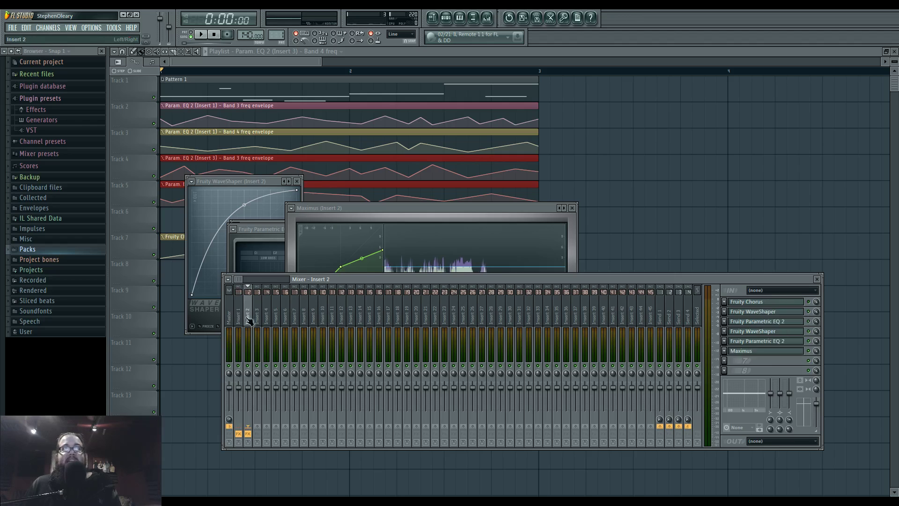
pyautogui.click(785, 304)
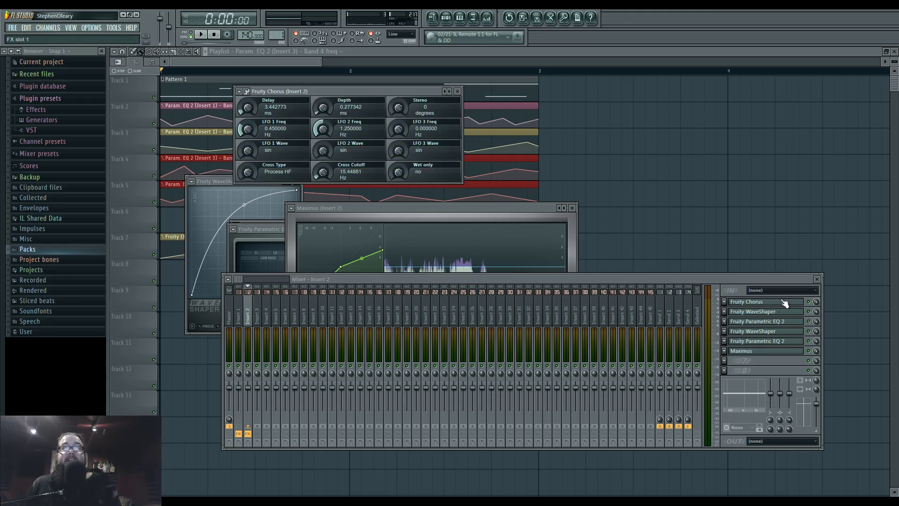
pyautogui.click(785, 303)
pyautogui.press('space')
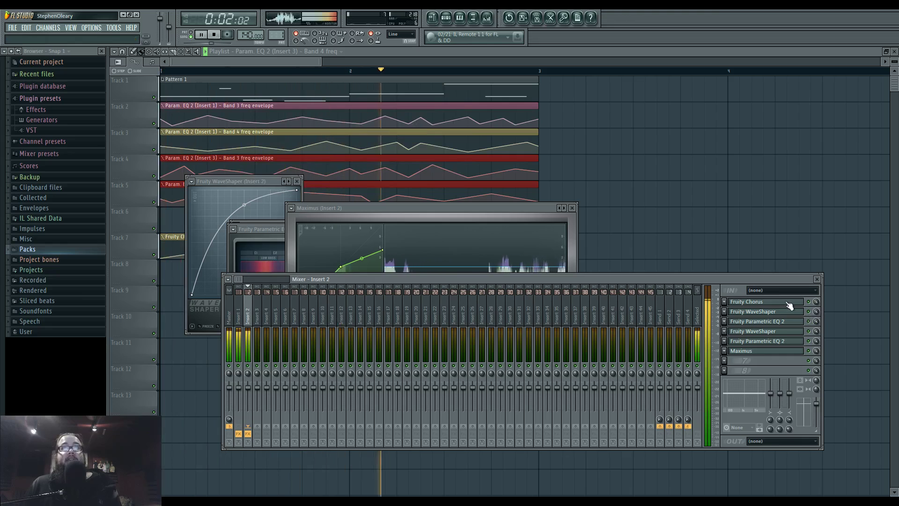
pyautogui.press('space')
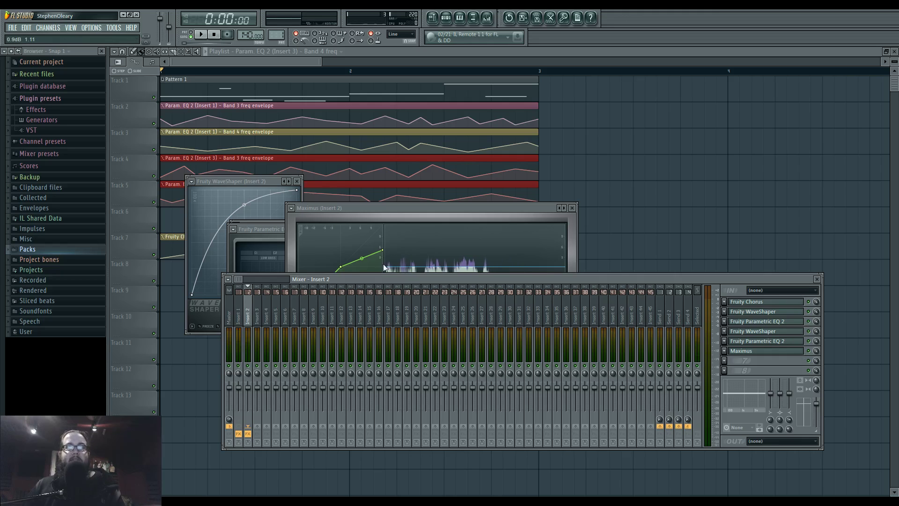
# Move the mixer higher over the playlist and switch to the screen-recording program
pyautogui.moveTo(506, 279); pyautogui.dragTo(493, 241)
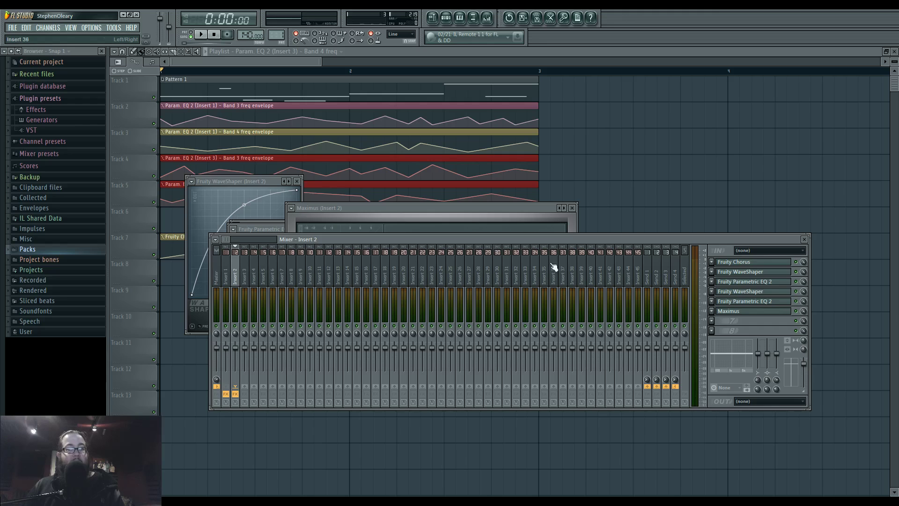
pyautogui.hotkey('alt', 'Tab')
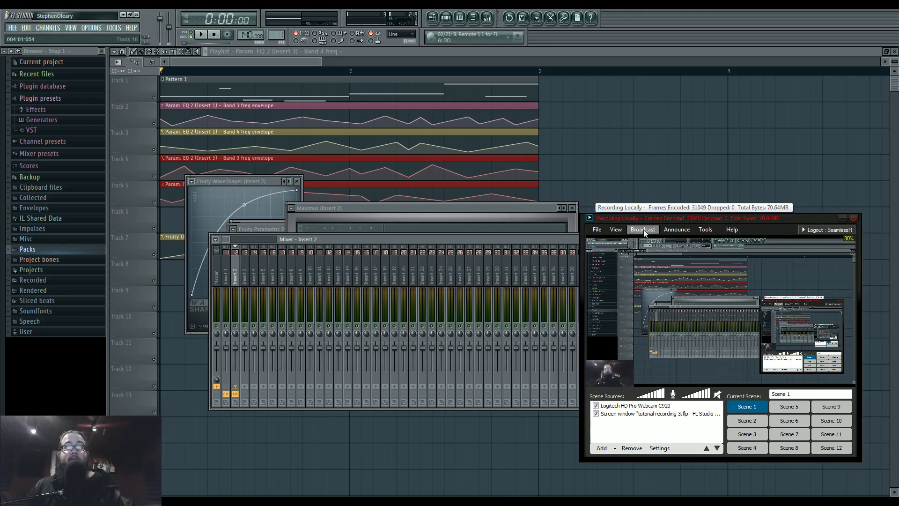